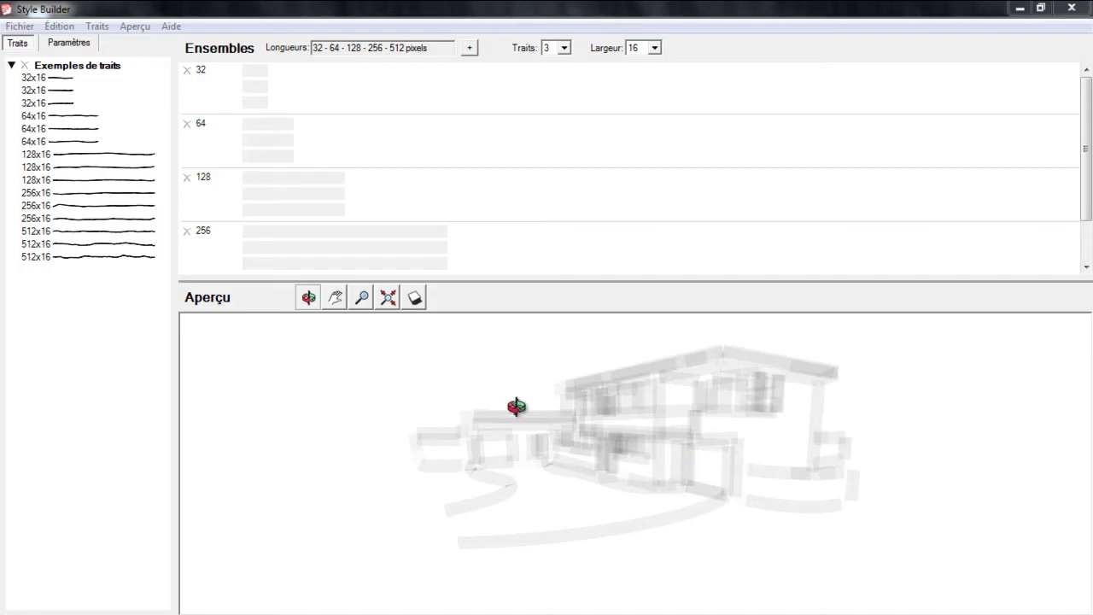
Orbit the preview house to view the default sample-stroke style from a new angle.
{"action": "mouse_move", "coordinate": [515, 407]}
{"action": "left_mouse_down"}
{"action": "mouse_move", "coordinate": [564, 430]}
{"action": "mouse_move", "coordinate": [557, 439]}
{"action": "left_mouse_up"}
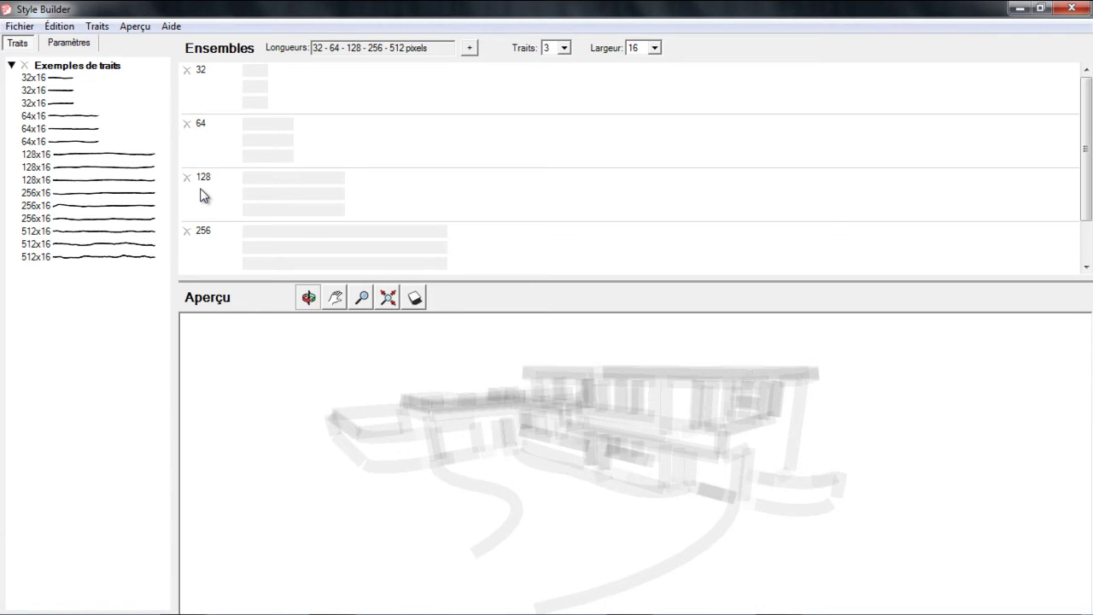
{"action": "left_click", "coordinate": [35, 79]}
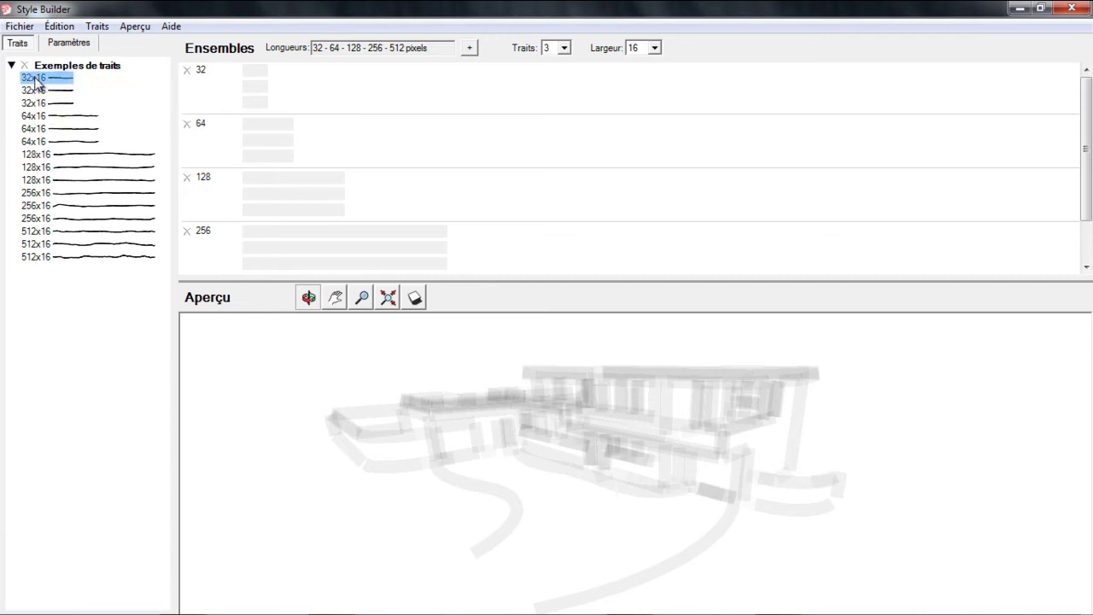
{"action": "left_click_drag", "start_coordinate": [35, 78], "coordinate": [254, 72]}
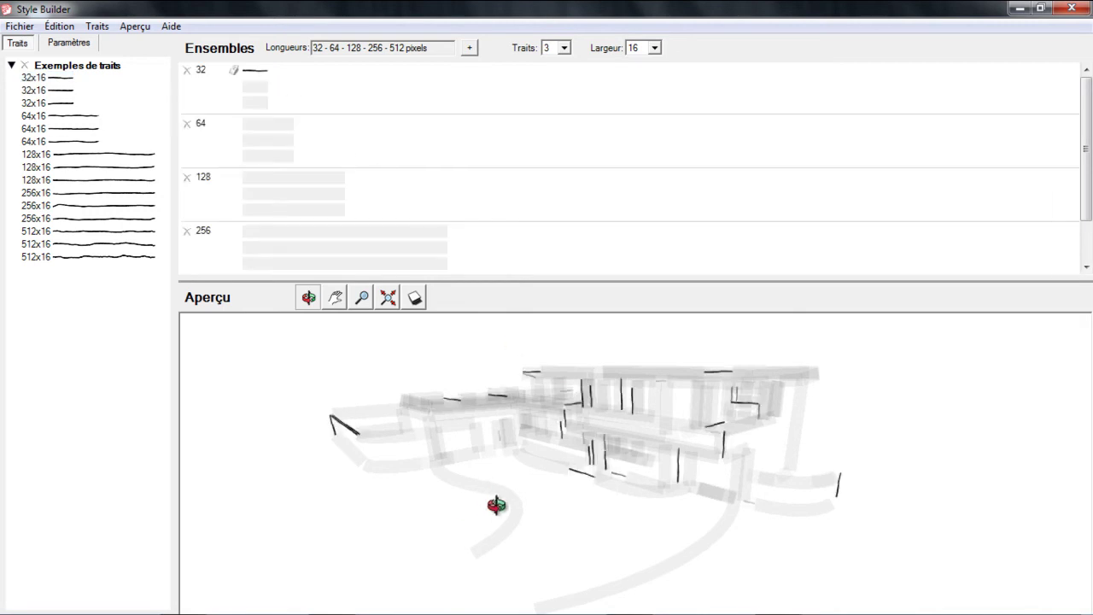
{"action": "mouse_move", "coordinate": [674, 482]}
{"action": "left_mouse_down"}
{"action": "mouse_move", "coordinate": [698, 476]}
{"action": "mouse_move", "coordinate": [669, 493]}
{"action": "mouse_move", "coordinate": [692, 492]}
{"action": "left_mouse_up"}
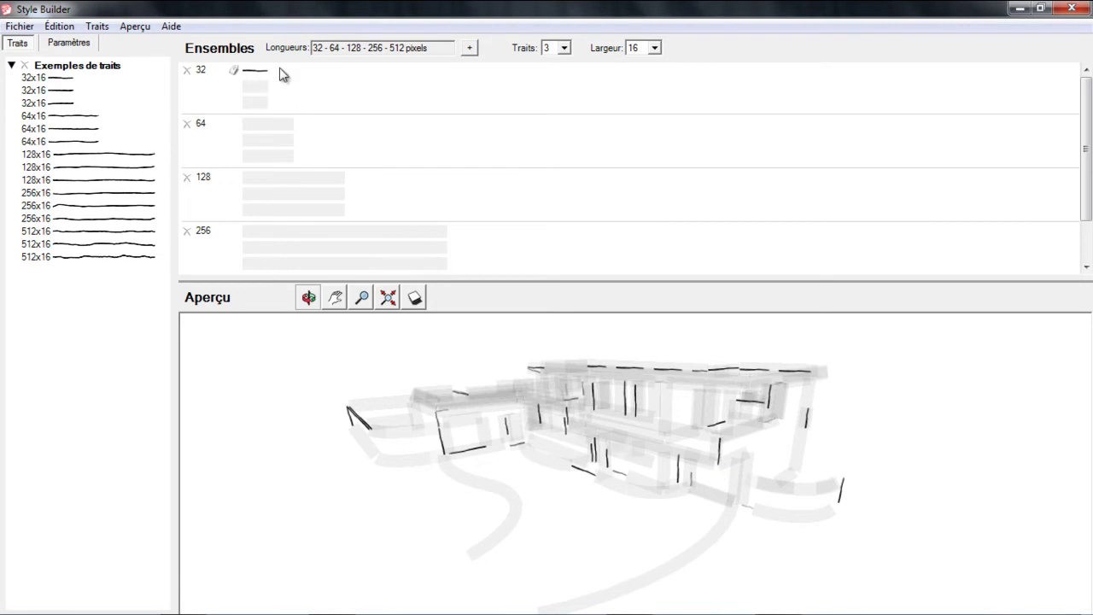
{"action": "mouse_move", "coordinate": [493, 430]}
{"action": "left_mouse_down"}
{"action": "mouse_move", "coordinate": [749, 462]}
{"action": "mouse_move", "coordinate": [714, 483]}
{"action": "mouse_move", "coordinate": [591, 479]}
{"action": "mouse_move", "coordinate": [395, 442]}
{"action": "mouse_move", "coordinate": [262, 437]}
{"action": "mouse_move", "coordinate": [664, 470]}
{"action": "mouse_move", "coordinate": [696, 452]}
{"action": "left_mouse_up"}
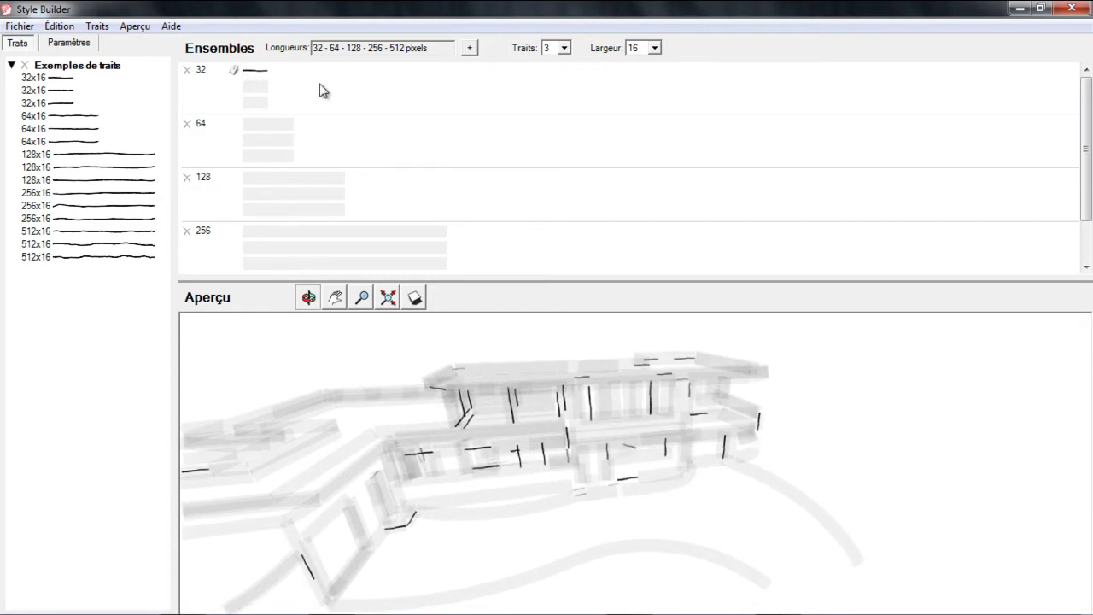
{"action": "left_click", "coordinate": [233, 71]}
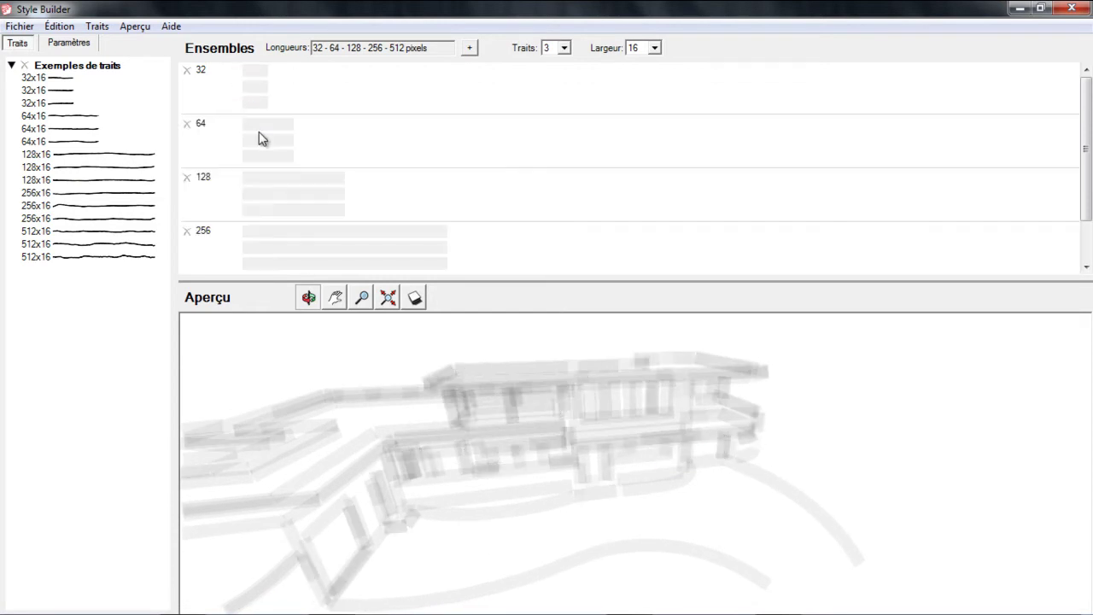
{"action": "left_click_drag", "start_coordinate": [39, 89], "coordinate": [248, 70]}
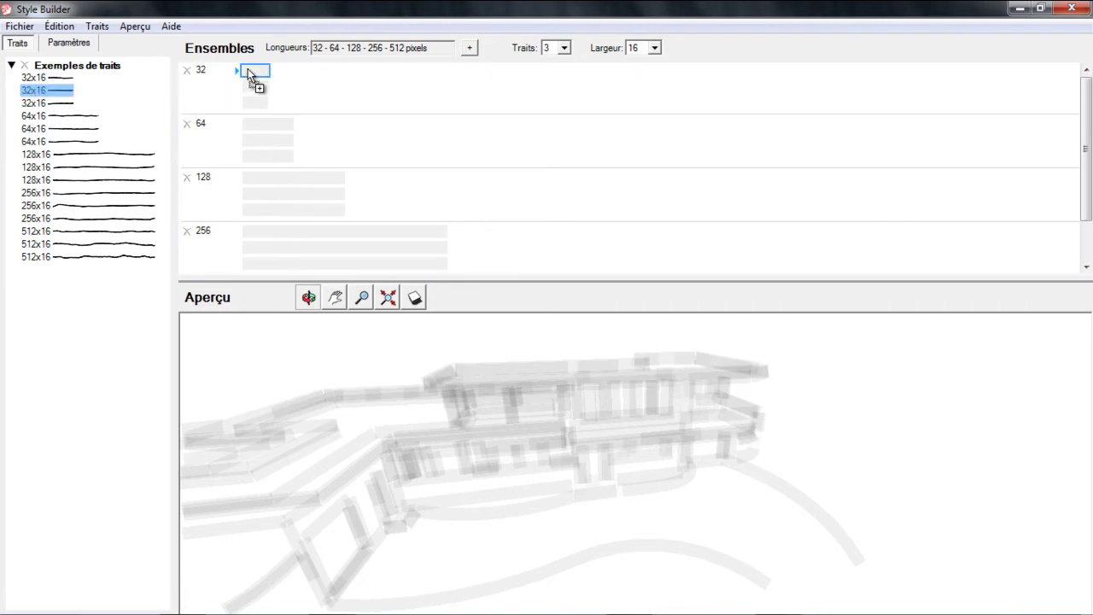
{"action": "left_click", "coordinate": [234, 70]}
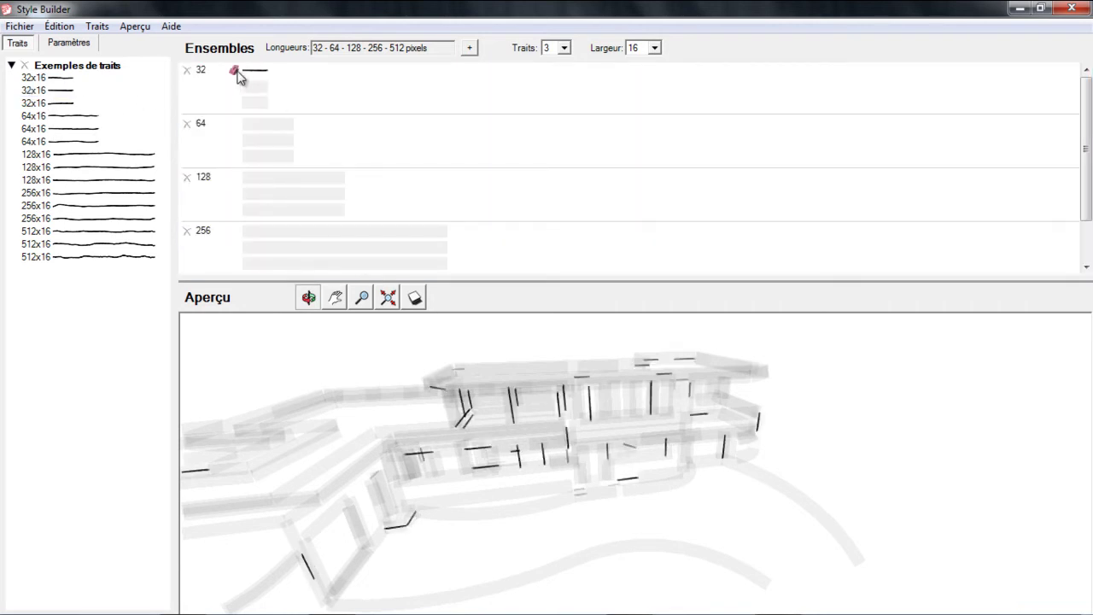
{"action": "left_click_drag", "start_coordinate": [115, 79], "coordinate": [229, 76]}
{"action": "mouse_move", "coordinate": [542, 479]}
{"action": "left_mouse_down"}
{"action": "mouse_move", "coordinate": [456, 463]}
{"action": "mouse_move", "coordinate": [447, 475]}
{"action": "left_mouse_up"}
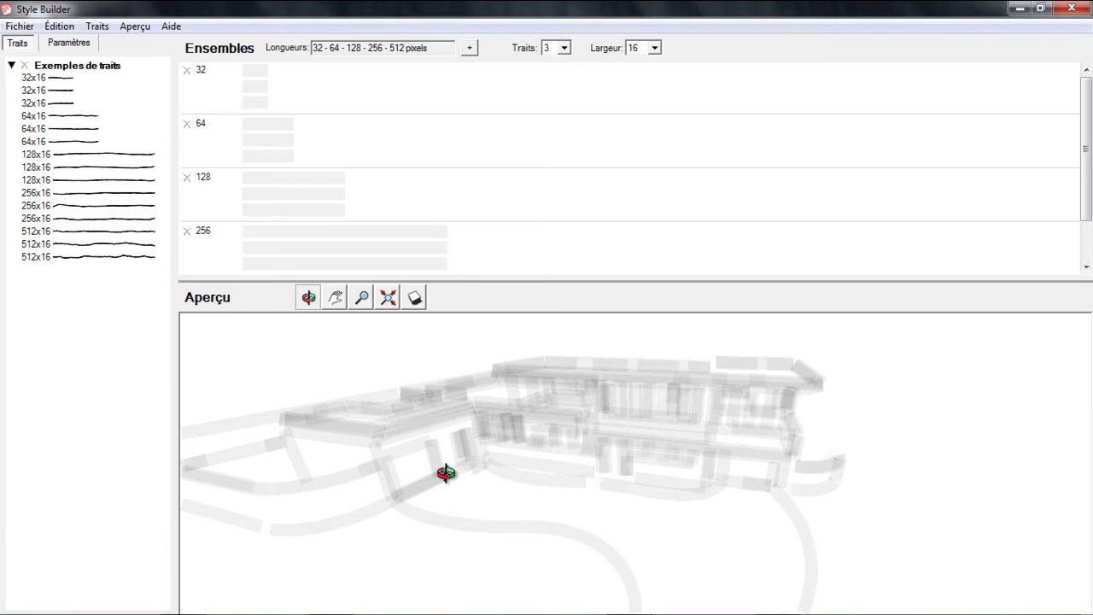
{"action": "mouse_move", "coordinate": [446, 473]}
{"action": "left_mouse_down"}
{"action": "mouse_move", "coordinate": [513, 454]}
{"action": "mouse_move", "coordinate": [504, 440]}
{"action": "left_mouse_up"}
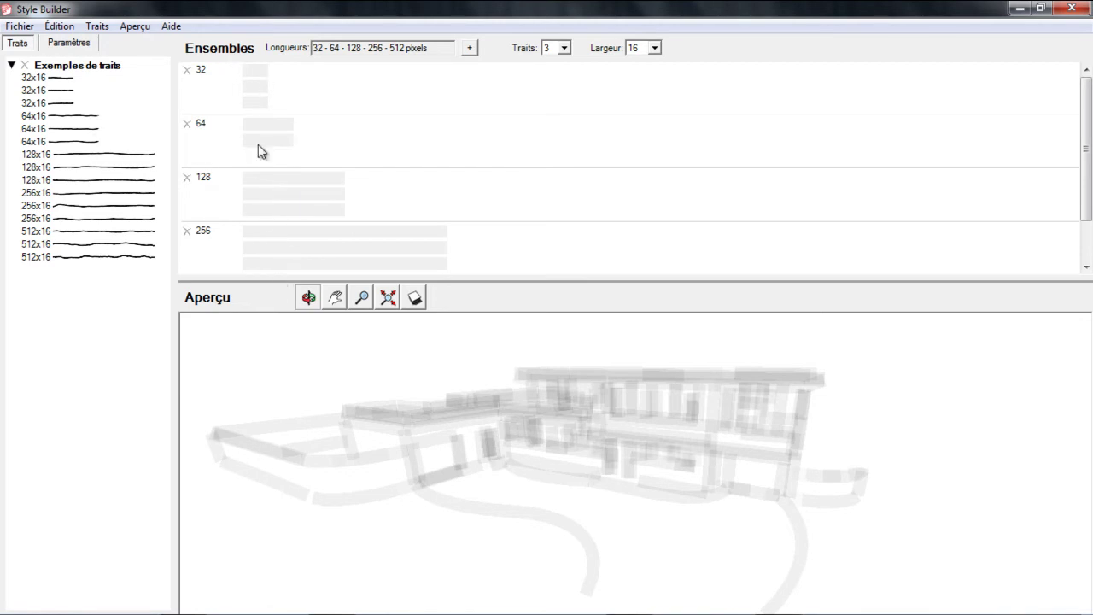
Set the Ensembles strokes-per-length option to 1.
{"action": "left_click", "coordinate": [564, 48]}
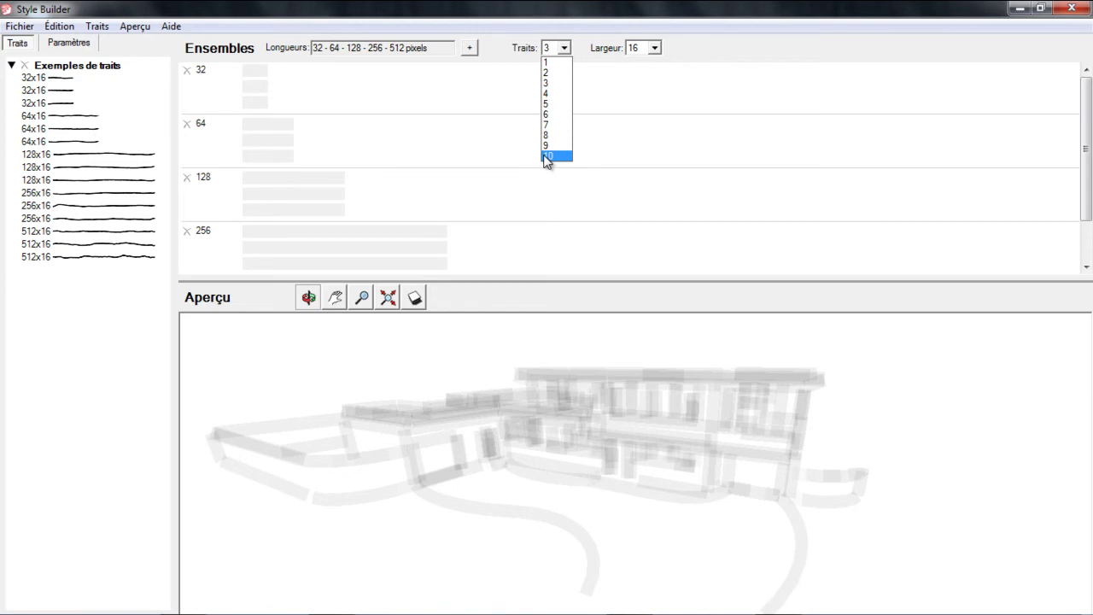
{"action": "left_click", "coordinate": [548, 65]}
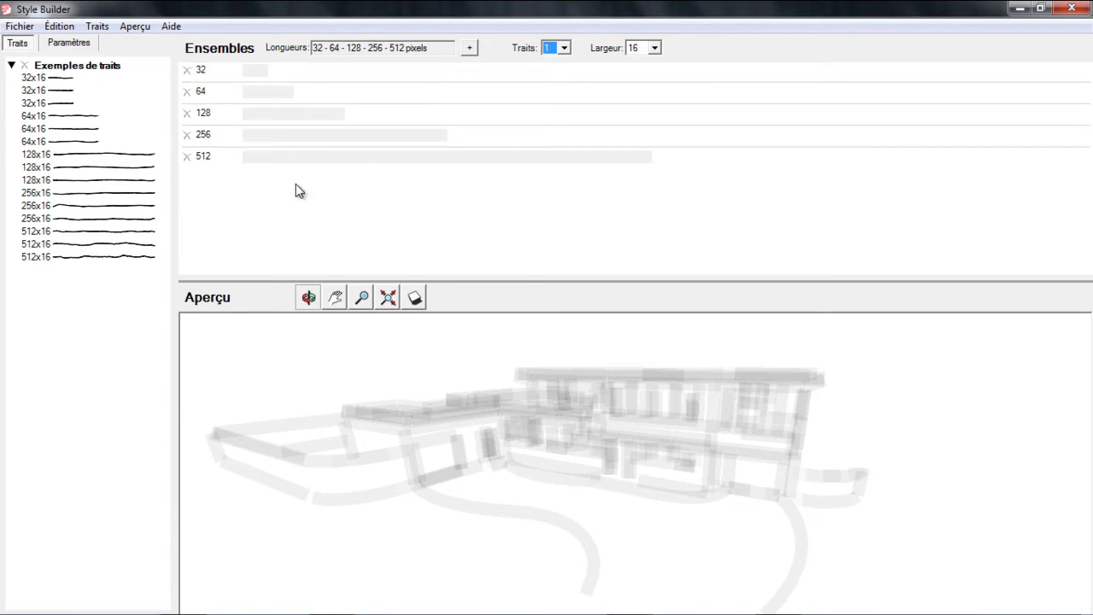
Fill rows 32, 64, 128 with matching x16 strokes, and 256 with a scaled 512x16 stroke.
{"action": "left_click_drag", "start_coordinate": [77, 78], "coordinate": [251, 79]}
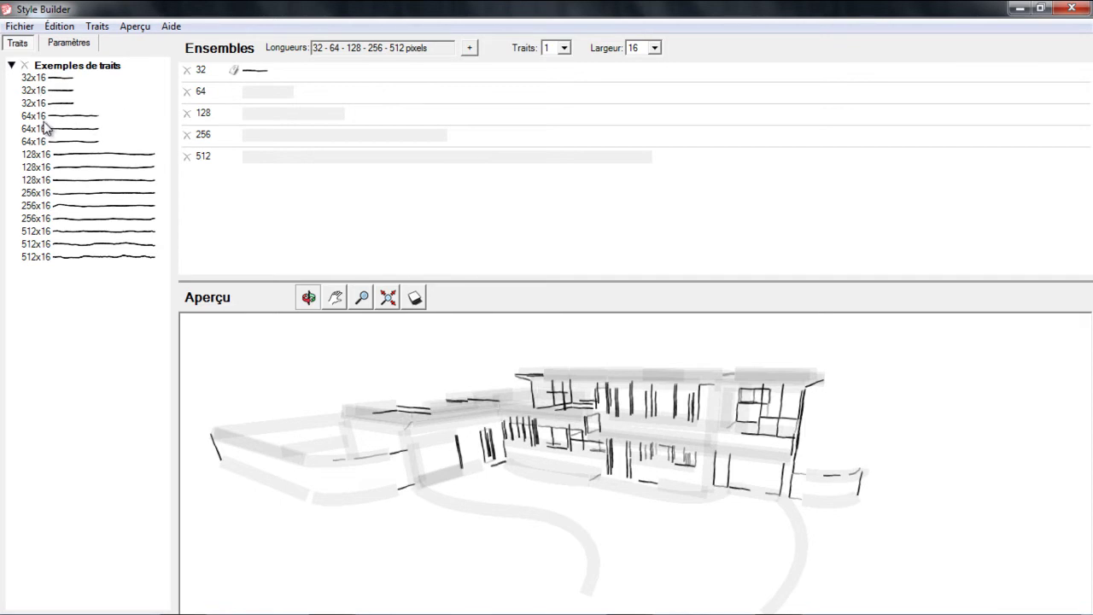
{"action": "left_click_drag", "start_coordinate": [35, 120], "coordinate": [257, 96]}
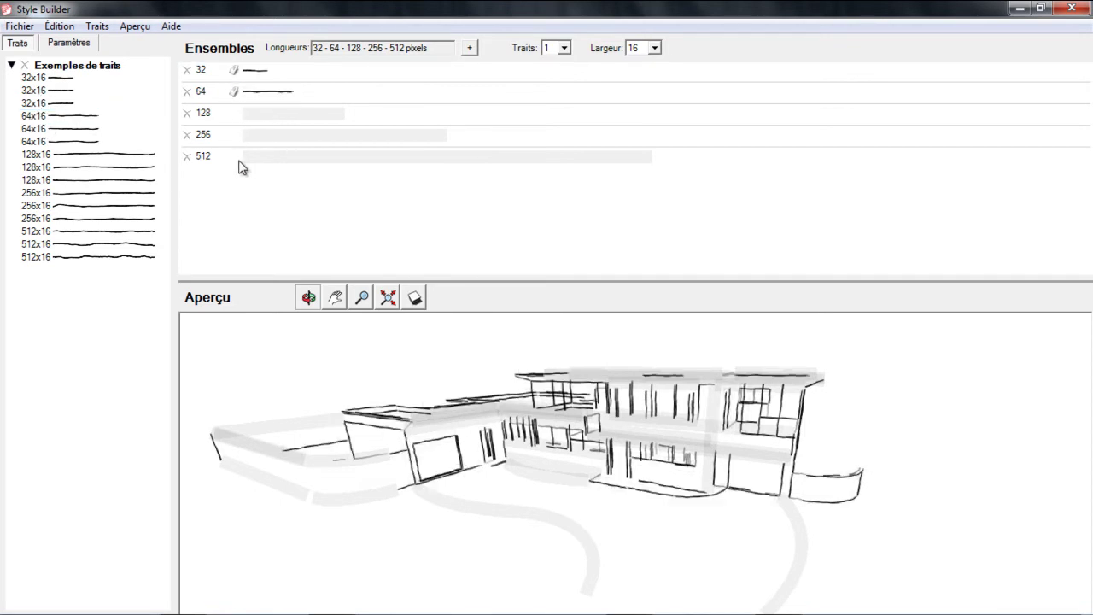
{"action": "left_click_drag", "start_coordinate": [38, 154], "coordinate": [249, 122]}
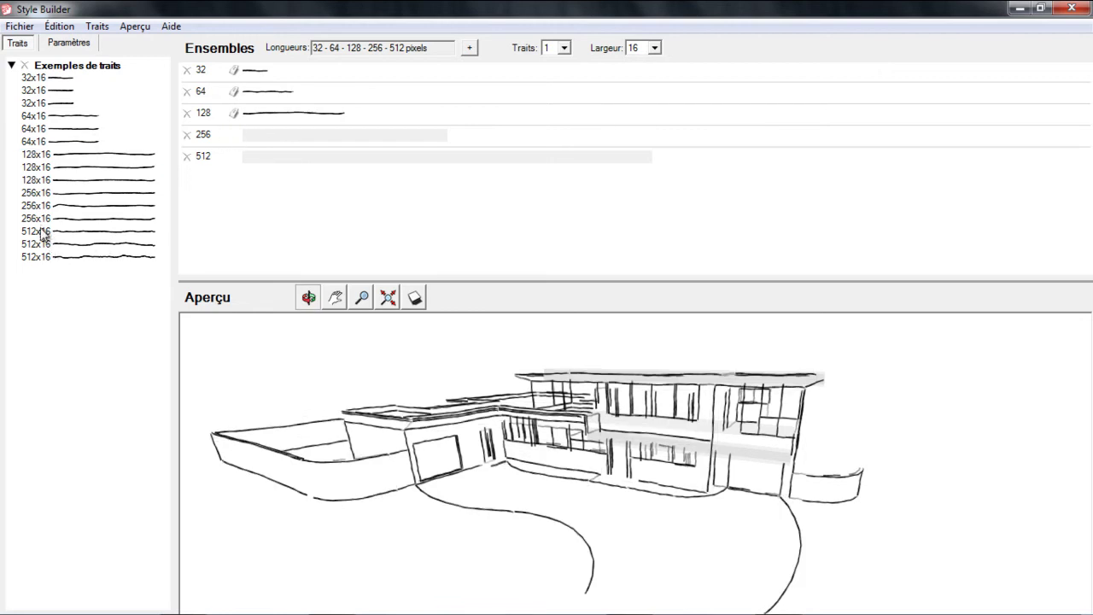
{"action": "left_click_drag", "start_coordinate": [41, 235], "coordinate": [257, 134]}
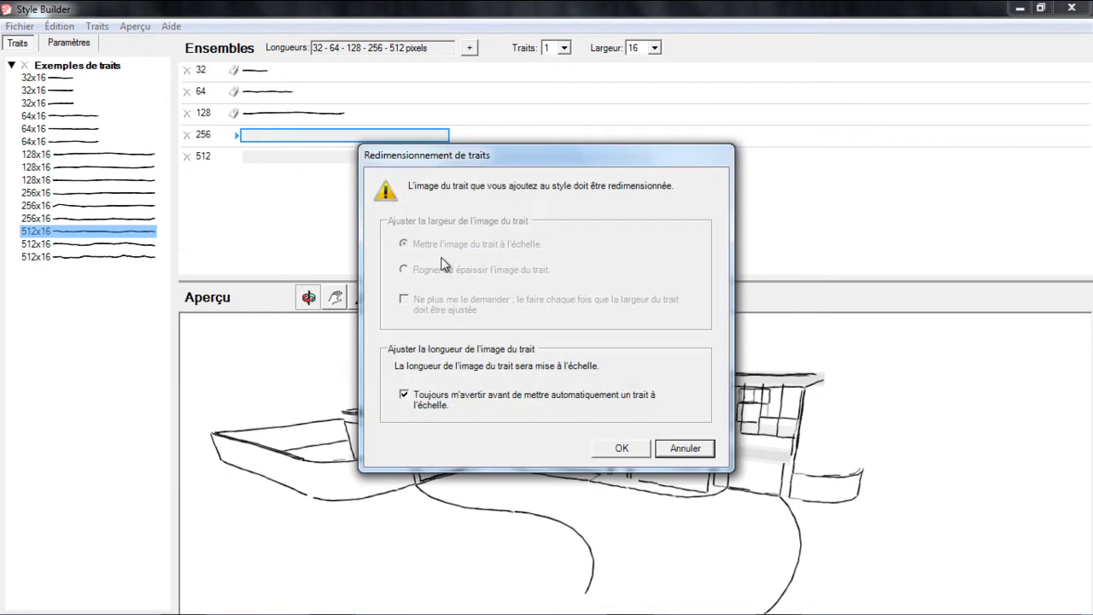
{"action": "left_click_drag", "start_coordinate": [461, 162], "coordinate": [649, 90]}
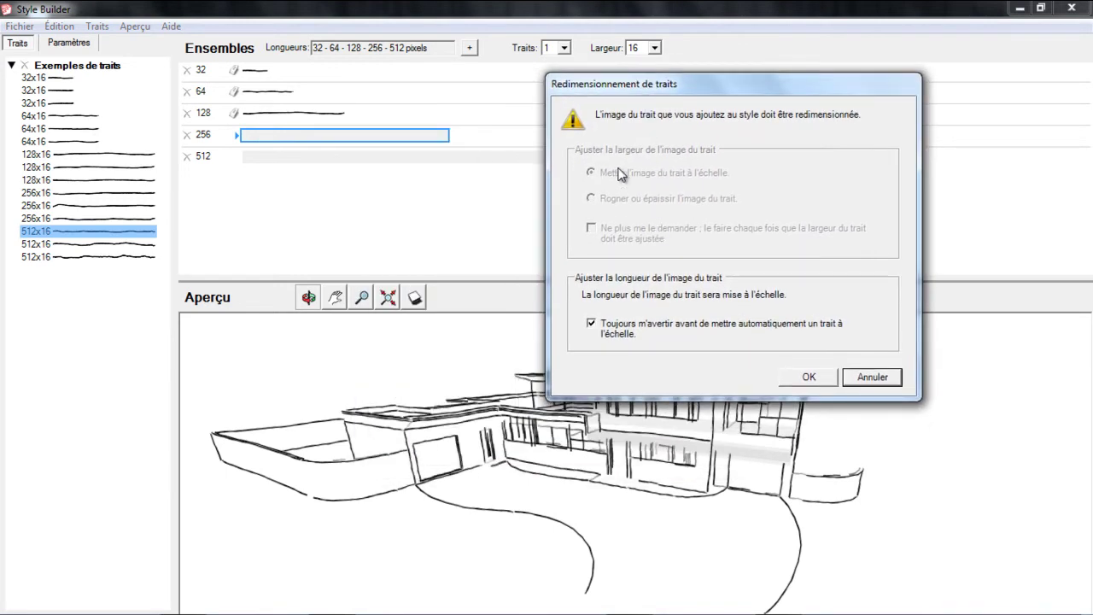
{"action": "left_click", "coordinate": [808, 377]}
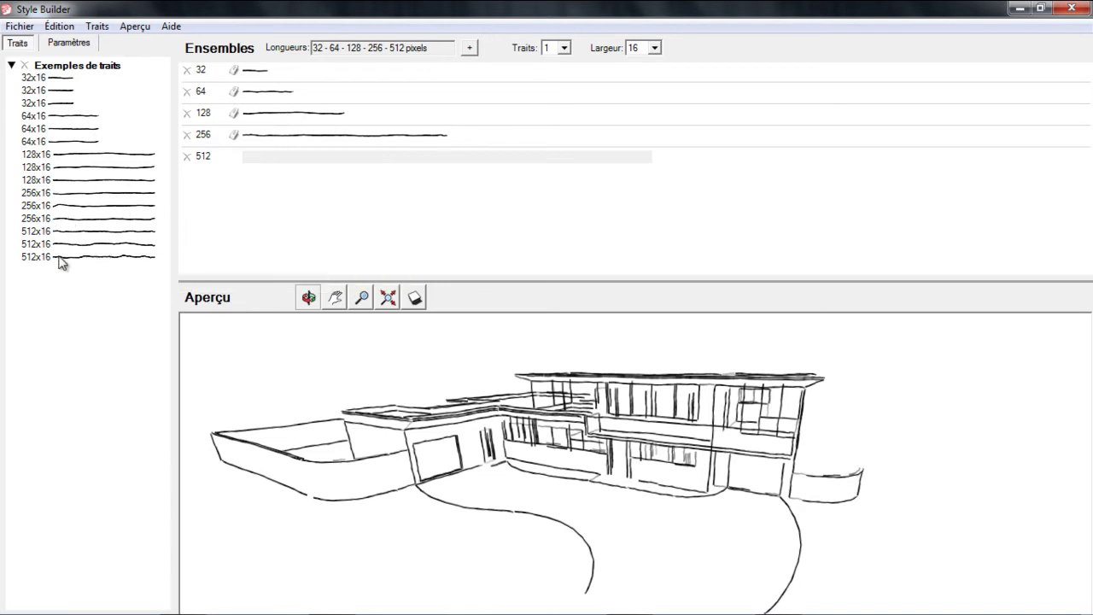
Put a 512x16 stroke in the 512 row and zoom into the preview's balcony.
{"action": "left_click_drag", "start_coordinate": [49, 260], "coordinate": [276, 169]}
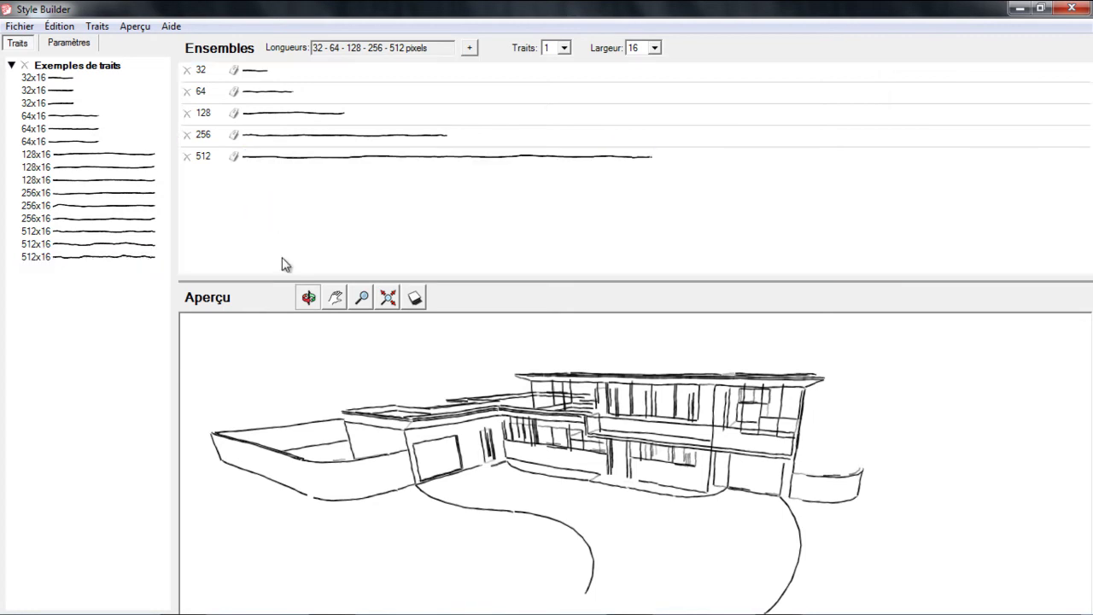
{"action": "mouse_move", "coordinate": [692, 461]}
{"action": "left_mouse_down"}
{"action": "mouse_move", "coordinate": [513, 434]}
{"action": "mouse_move", "coordinate": [513, 419]}
{"action": "mouse_move", "coordinate": [552, 444]}
{"action": "mouse_move", "coordinate": [690, 459]}
{"action": "left_mouse_up"}
{"action": "scroll", "coordinate": [735, 451], "scroll_direction": "up", "scroll_amount": 2}
{"action": "scroll", "coordinate": [744, 433], "scroll_direction": "up", "scroll_amount": 3}
{"action": "scroll", "coordinate": [730, 426], "scroll_direction": "up", "scroll_amount": 3}
{"action": "scroll", "coordinate": [730, 425], "scroll_direction": "up", "scroll_amount": 3}
{"action": "scroll", "coordinate": [706, 440], "scroll_direction": "up", "scroll_amount": 3}
{"action": "mouse_move", "coordinate": [684, 439]}
{"action": "left_mouse_down"}
{"action": "mouse_move", "coordinate": [737, 396]}
{"action": "mouse_move", "coordinate": [641, 456]}
{"action": "mouse_move", "coordinate": [642, 383]}
{"action": "mouse_move", "coordinate": [564, 371]}
{"action": "mouse_move", "coordinate": [571, 385]}
{"action": "mouse_move", "coordinate": [611, 386]}
{"action": "left_mouse_up"}
{"action": "mouse_move", "coordinate": [627, 445]}
{"action": "left_mouse_down"}
{"action": "mouse_move", "coordinate": [596, 456]}
{"action": "mouse_move", "coordinate": [686, 452]}
{"action": "left_mouse_up"}
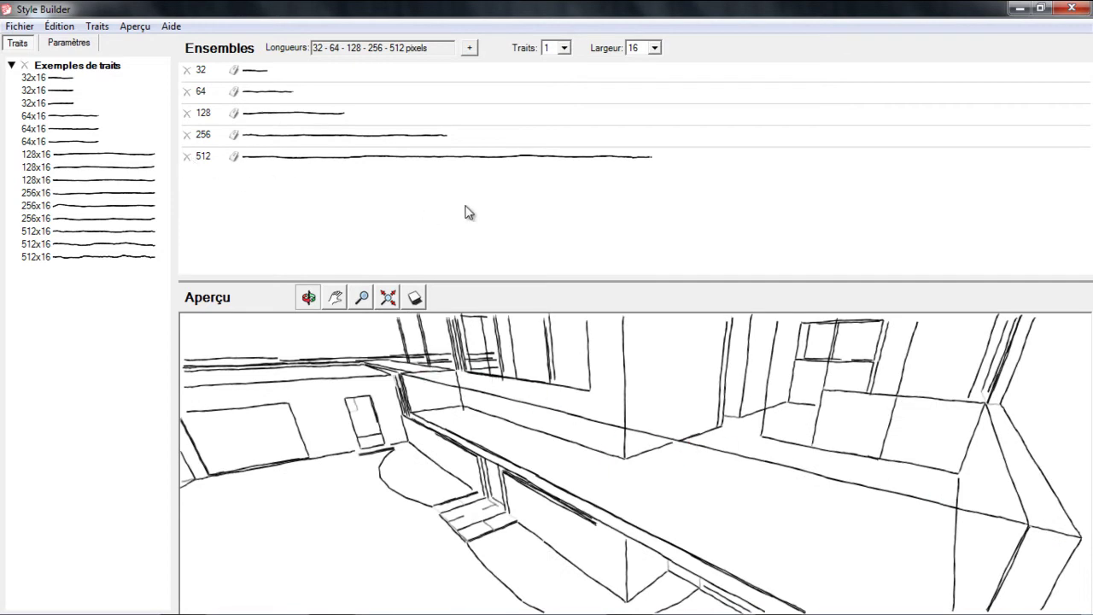
Zoom and orbit the preview to inspect the fully hand-drawn house from the front.
{"action": "scroll", "coordinate": [584, 400], "scroll_direction": "down", "scroll_amount": 3}
{"action": "scroll", "coordinate": [610, 427], "scroll_direction": "down", "scroll_amount": 2}
{"action": "scroll", "coordinate": [612, 432], "scroll_direction": "down", "scroll_amount": 2}
{"action": "scroll", "coordinate": [618, 435], "scroll_direction": "down", "scroll_amount": 2}
{"action": "scroll", "coordinate": [620, 434], "scroll_direction": "down", "scroll_amount": 1}
{"action": "scroll", "coordinate": [619, 434], "scroll_direction": "up", "scroll_amount": 1}
{"action": "scroll", "coordinate": [618, 437], "scroll_direction": "up", "scroll_amount": 2}
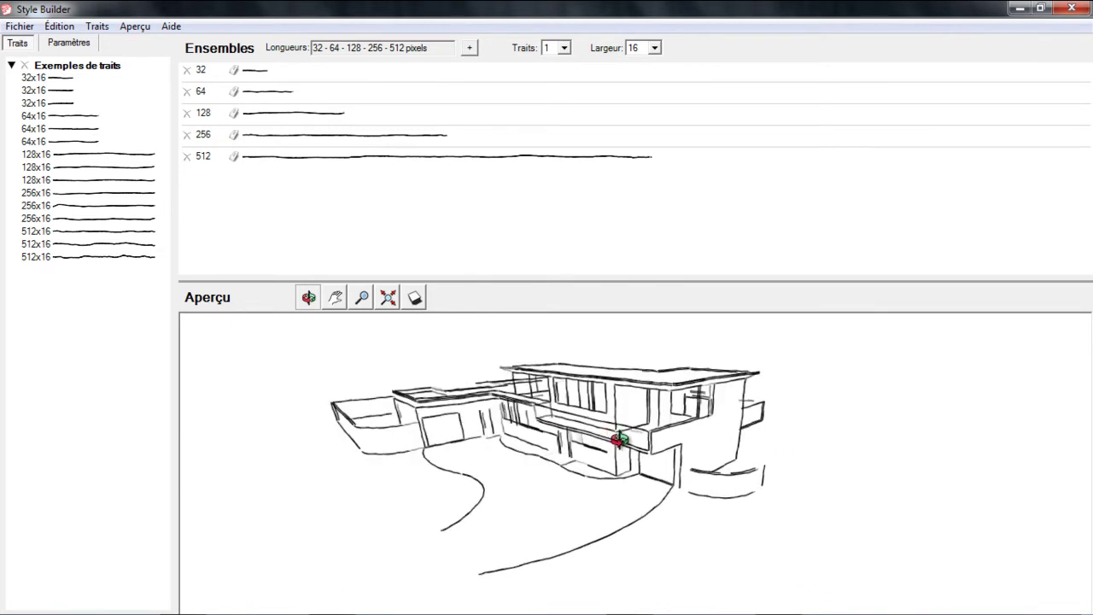
{"action": "scroll", "coordinate": [622, 440], "scroll_direction": "up", "scroll_amount": 1}
{"action": "scroll", "coordinate": [631, 448], "scroll_direction": "up", "scroll_amount": 1}
{"action": "scroll", "coordinate": [615, 459], "scroll_direction": "up", "scroll_amount": 1}
{"action": "mouse_move", "coordinate": [611, 459]}
{"action": "left_mouse_down"}
{"action": "mouse_move", "coordinate": [566, 440]}
{"action": "mouse_move", "coordinate": [674, 463]}
{"action": "left_mouse_up"}
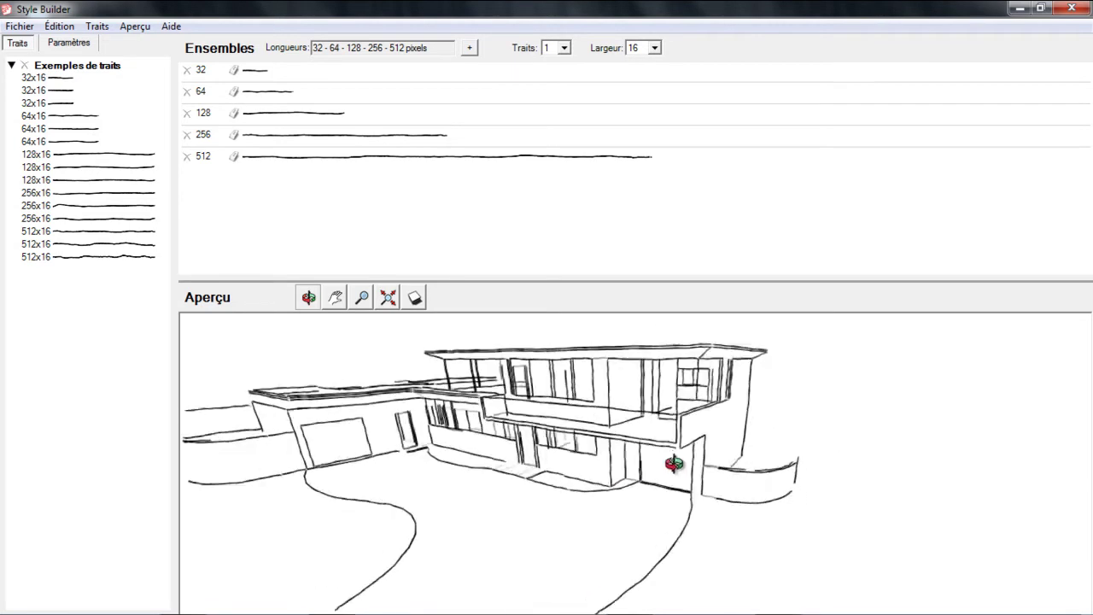
{"action": "left_click", "coordinate": [235, 157]}
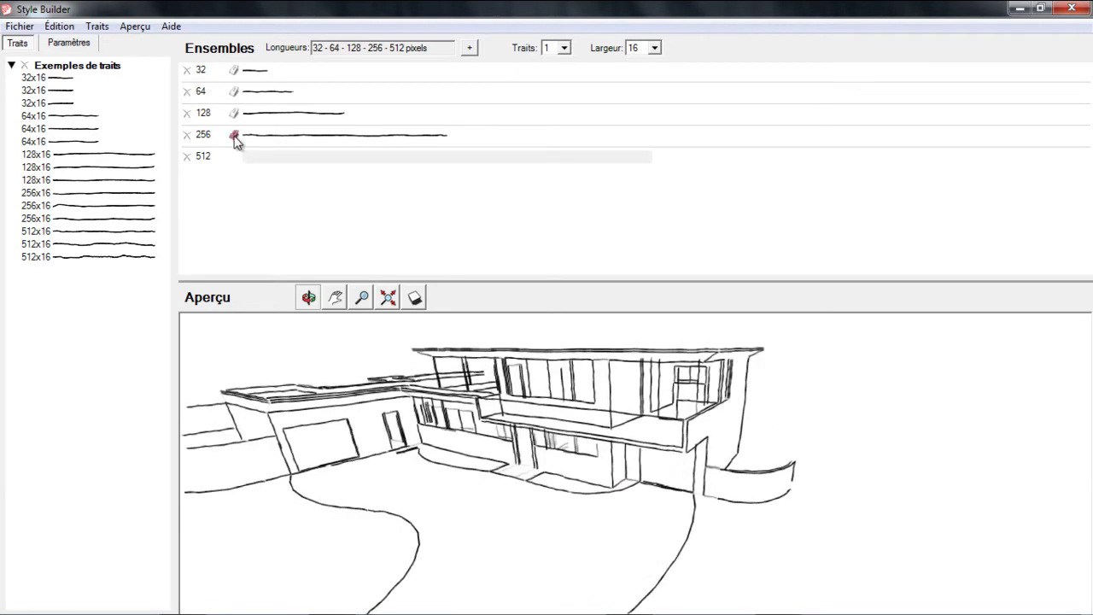
{"action": "left_click", "coordinate": [234, 134]}
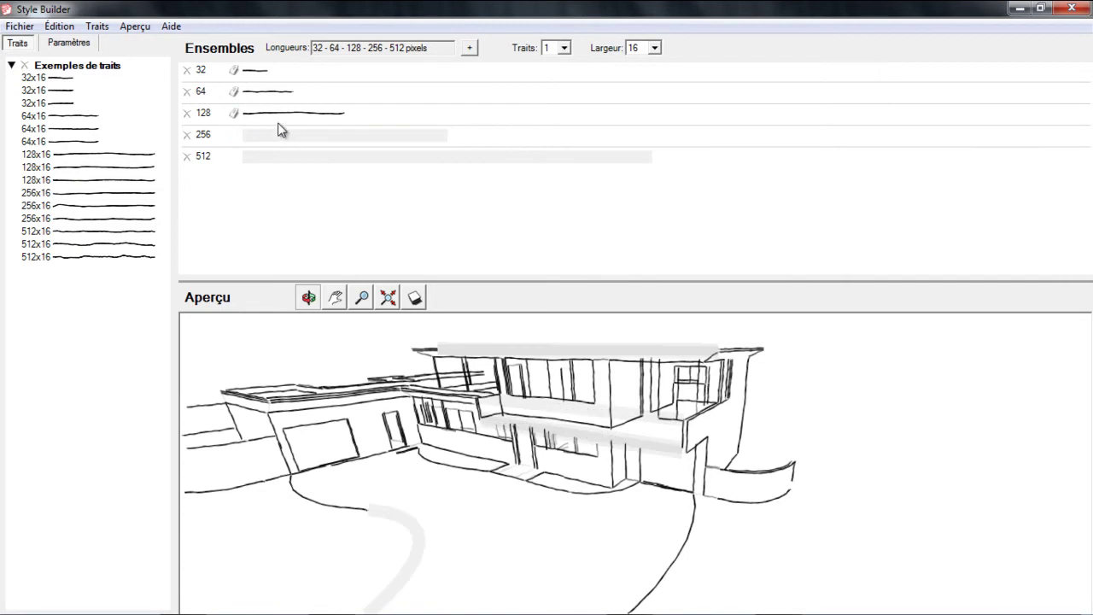
{"action": "left_click_drag", "start_coordinate": [578, 438], "coordinate": [560, 446]}
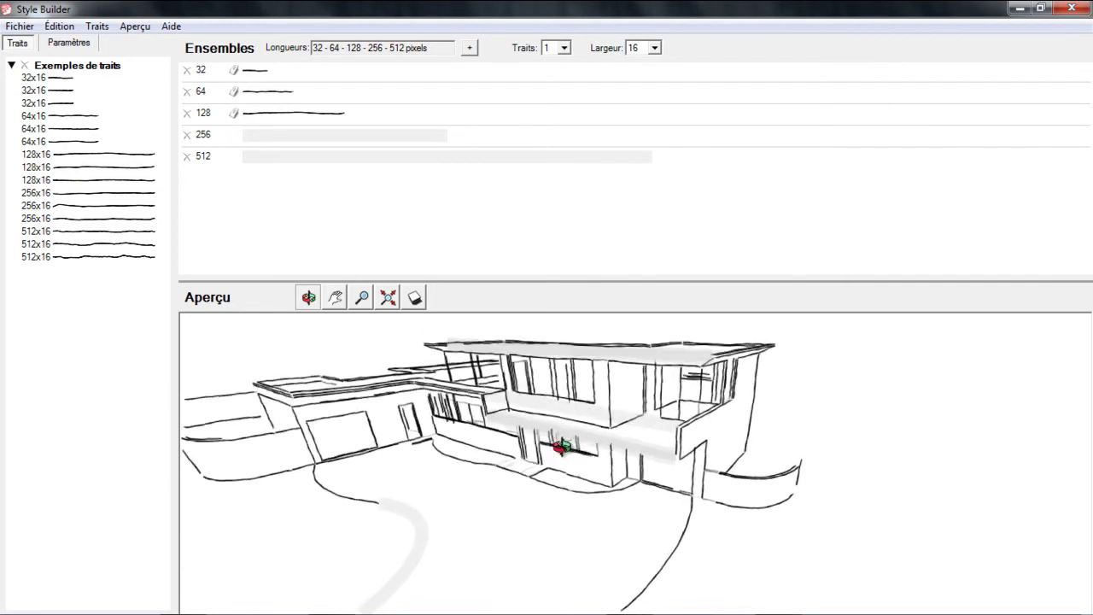
{"action": "scroll", "coordinate": [597, 425], "scroll_direction": "up", "scroll_amount": 3}
{"action": "scroll", "coordinate": [589, 422], "scroll_direction": "down", "scroll_amount": 2}
{"action": "scroll", "coordinate": [519, 403], "scroll_direction": "down", "scroll_amount": 2}
{"action": "scroll", "coordinate": [556, 444], "scroll_direction": "down", "scroll_amount": 3}
{"action": "scroll", "coordinate": [564, 442], "scroll_direction": "down", "scroll_amount": 1}
{"action": "scroll", "coordinate": [560, 441], "scroll_direction": "up", "scroll_amount": 1}
{"action": "scroll", "coordinate": [547, 441], "scroll_direction": "up", "scroll_amount": 2}
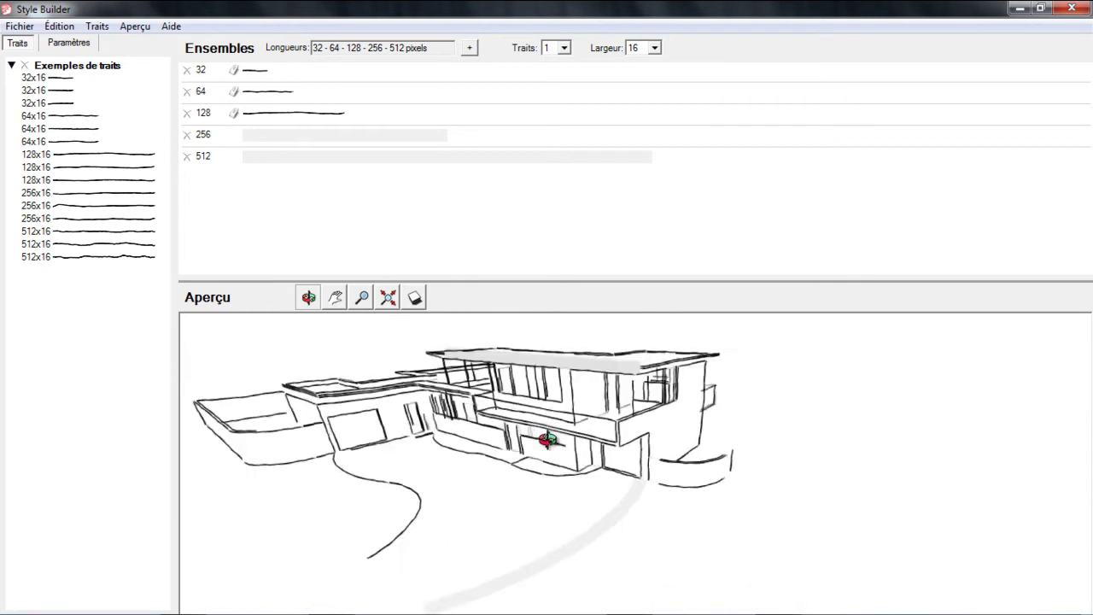
{"action": "scroll", "coordinate": [564, 431], "scroll_direction": "up", "scroll_amount": 3}
{"action": "scroll", "coordinate": [566, 428], "scroll_direction": "up", "scroll_amount": 2}
{"action": "scroll", "coordinate": [530, 414], "scroll_direction": "down", "scroll_amount": 1}
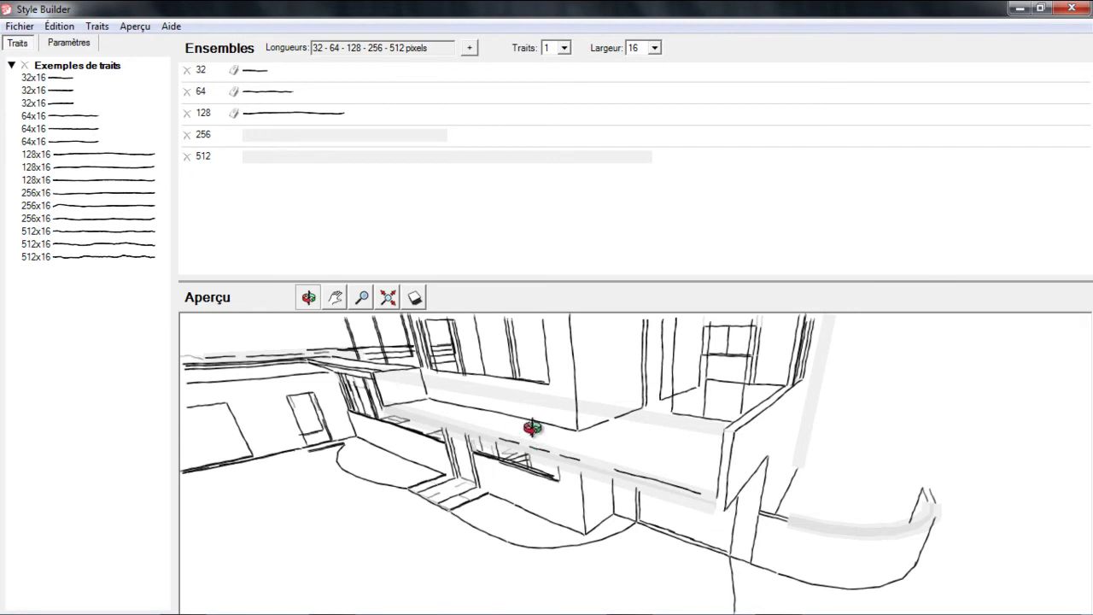
{"action": "scroll", "coordinate": [531, 425], "scroll_direction": "down", "scroll_amount": 2}
{"action": "scroll", "coordinate": [530, 427], "scroll_direction": "down", "scroll_amount": 2}
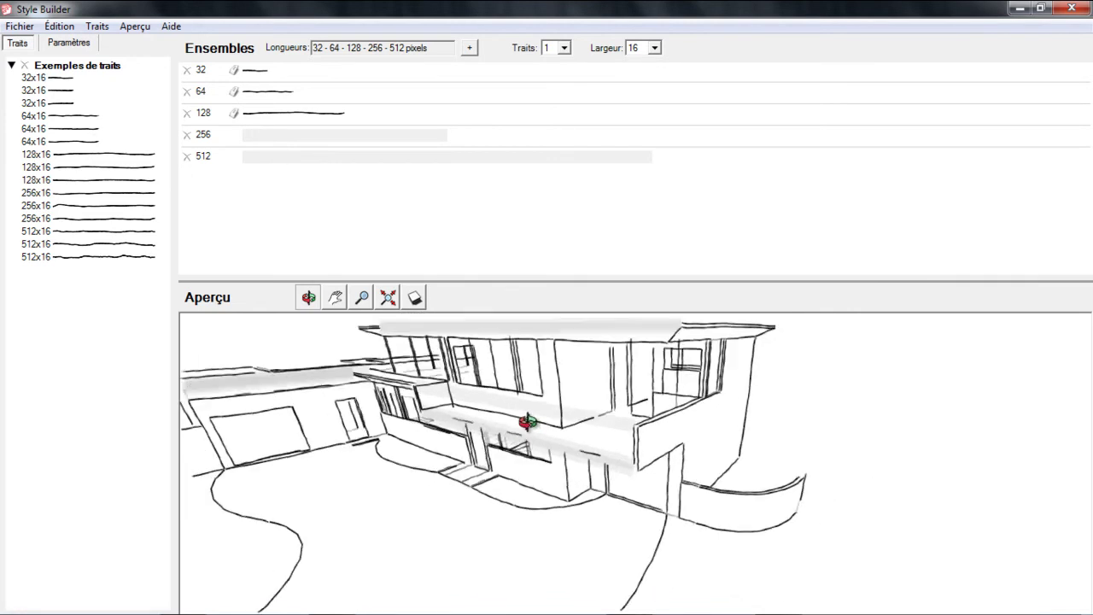
{"action": "scroll", "coordinate": [529, 427], "scroll_direction": "down", "scroll_amount": 2}
{"action": "mouse_move", "coordinate": [532, 427]}
{"action": "left_mouse_down"}
{"action": "mouse_move", "coordinate": [523, 441]}
{"action": "mouse_move", "coordinate": [525, 431]}
{"action": "left_mouse_up"}
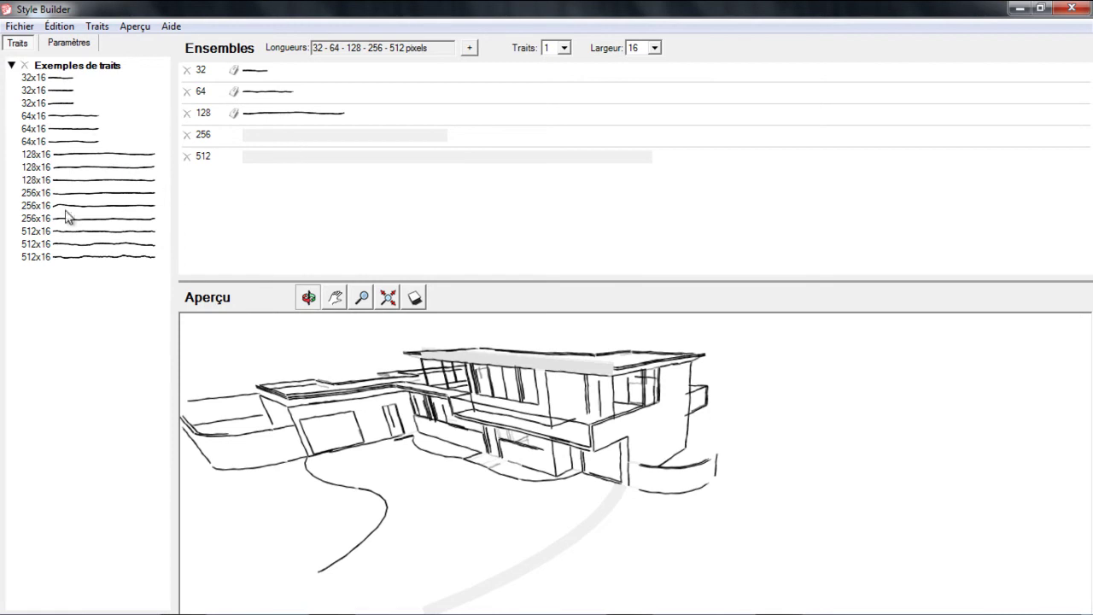
Place 256x16 and 512x16 strokes in the empty 256 and 512 rows, then inspect the preview.
{"action": "left_click_drag", "start_coordinate": [58, 207], "coordinate": [272, 134]}
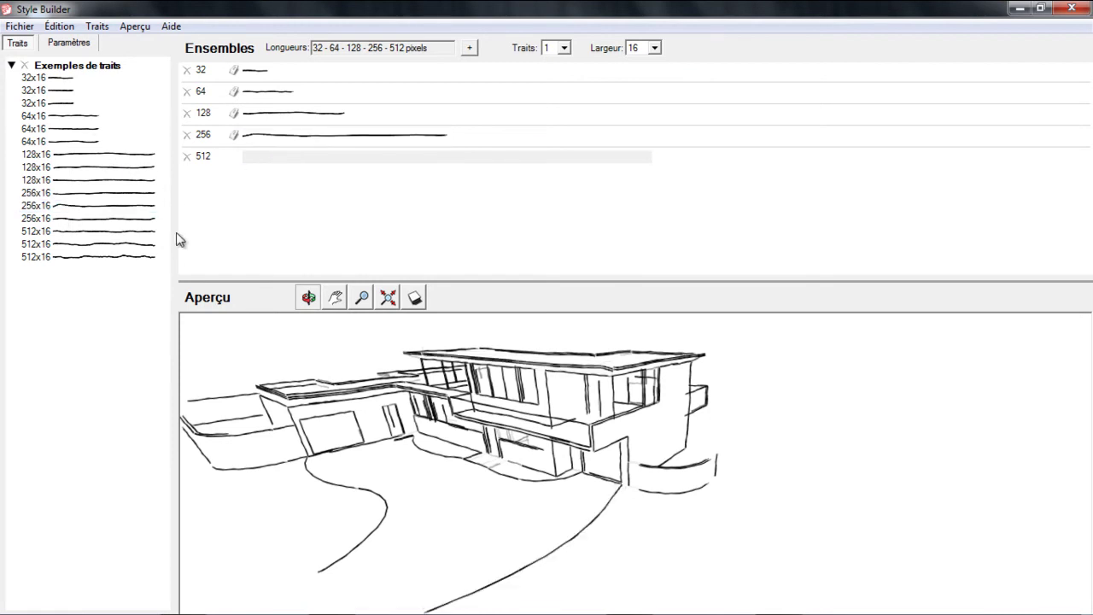
{"action": "left_click_drag", "start_coordinate": [83, 249], "coordinate": [319, 159]}
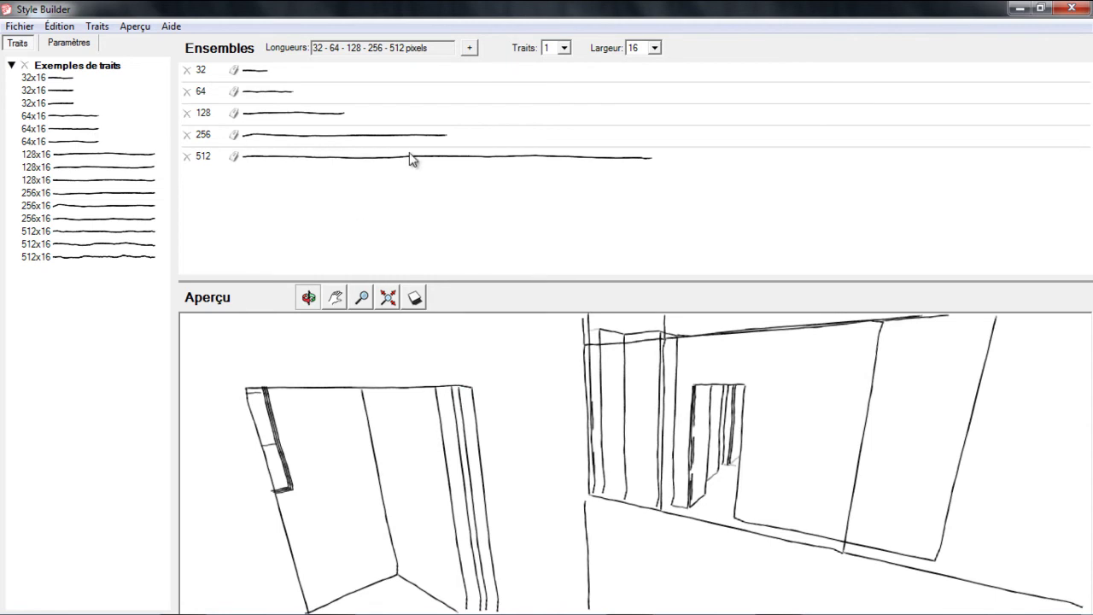
{"action": "scroll", "coordinate": [452, 435], "scroll_direction": "down", "scroll_amount": 3}
{"action": "scroll", "coordinate": [445, 435], "scroll_direction": "down", "scroll_amount": 2}
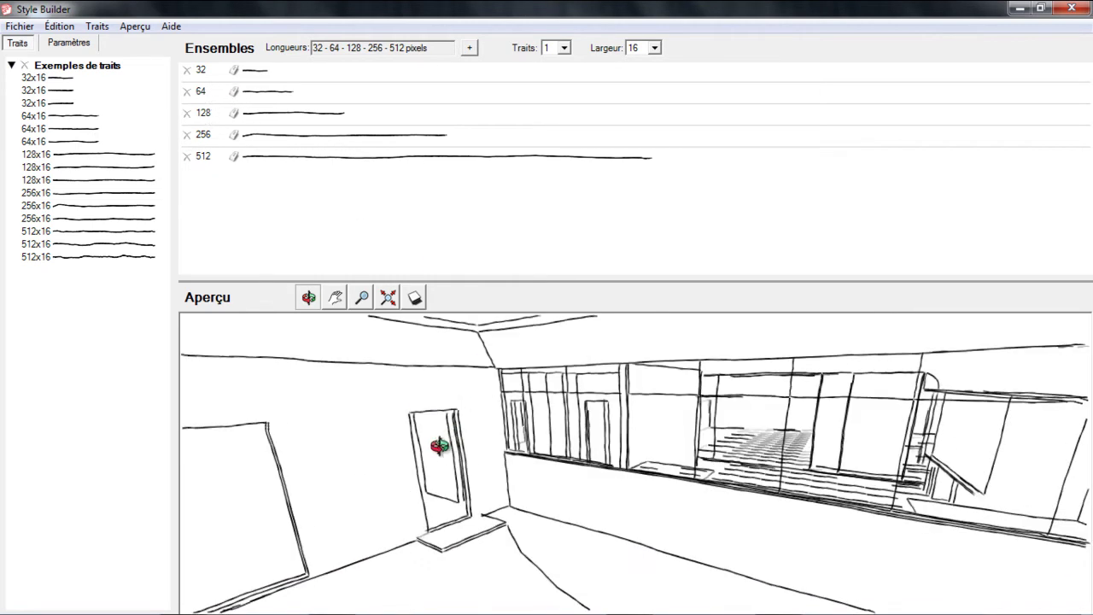
{"action": "scroll", "coordinate": [451, 416], "scroll_direction": "down", "scroll_amount": 2}
{"action": "left_click_drag", "start_coordinate": [451, 414], "coordinate": [590, 435]}
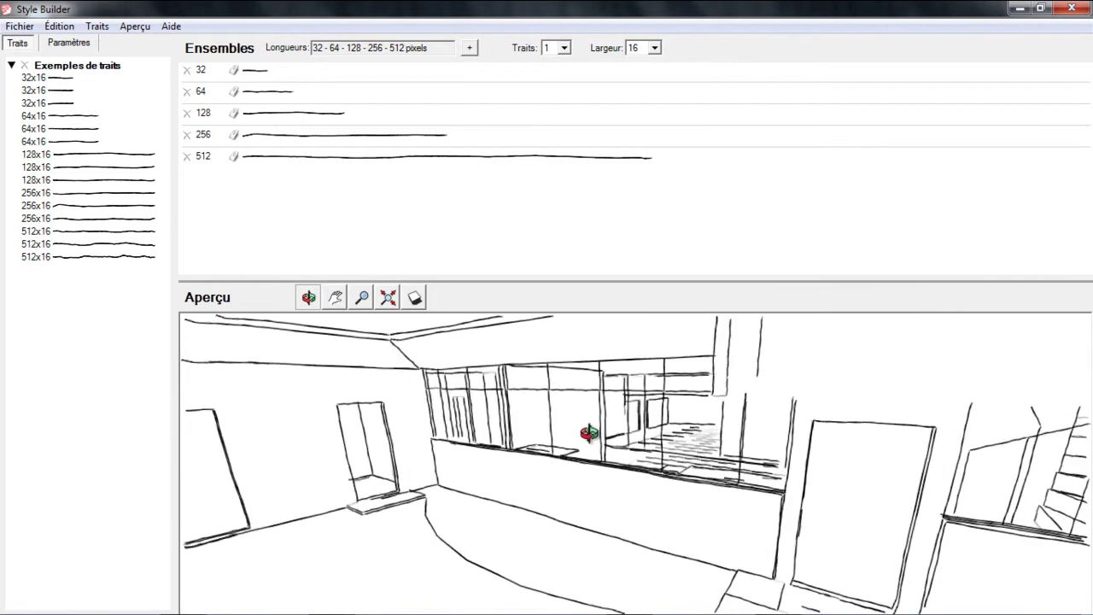
{"action": "mouse_move", "coordinate": [690, 450]}
{"action": "left_mouse_down"}
{"action": "mouse_move", "coordinate": [646, 479]}
{"action": "mouse_move", "coordinate": [712, 407]}
{"action": "mouse_move", "coordinate": [519, 447]}
{"action": "mouse_move", "coordinate": [592, 406]}
{"action": "mouse_move", "coordinate": [664, 496]}
{"action": "mouse_move", "coordinate": [671, 488]}
{"action": "left_mouse_up"}
{"action": "scroll", "coordinate": [713, 415], "scroll_direction": "down", "scroll_amount": 3}
{"action": "scroll", "coordinate": [664, 495], "scroll_direction": "up", "scroll_amount": 2}
{"action": "scroll", "coordinate": [671, 488], "scroll_direction": "up", "scroll_amount": 1}
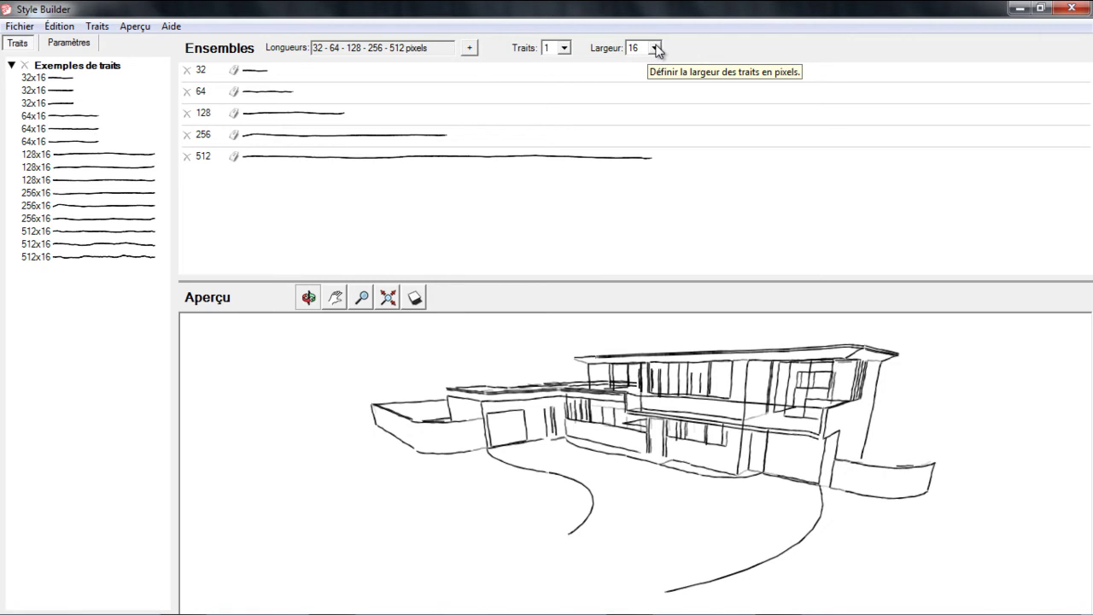
Try a 64-pixel stroke width, rescaling the existing strokes.
{"action": "left_click", "coordinate": [655, 49]}
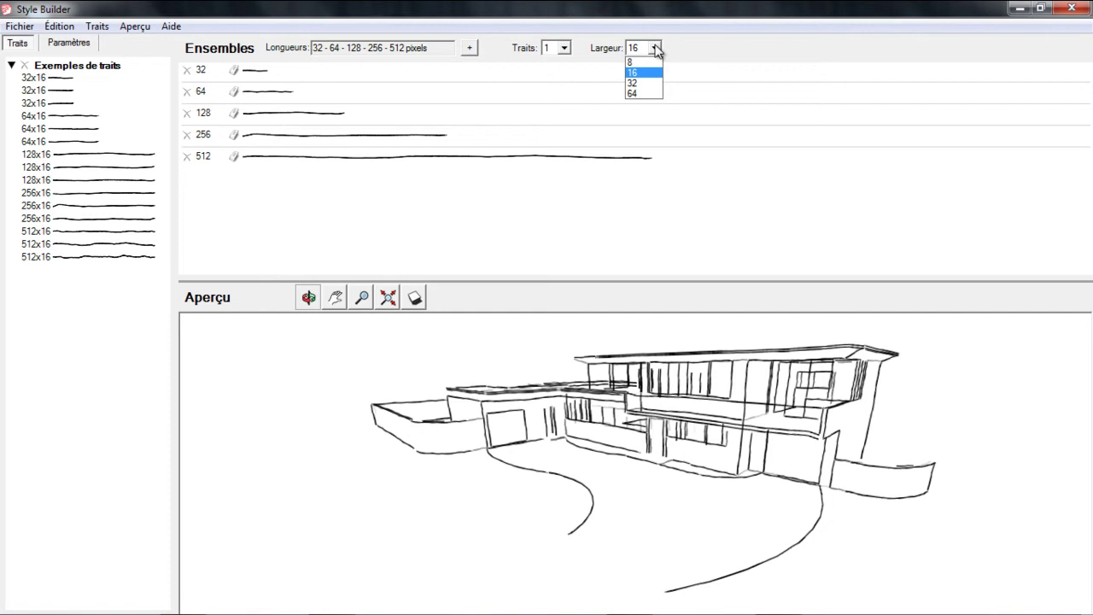
{"action": "left_click", "coordinate": [640, 94]}
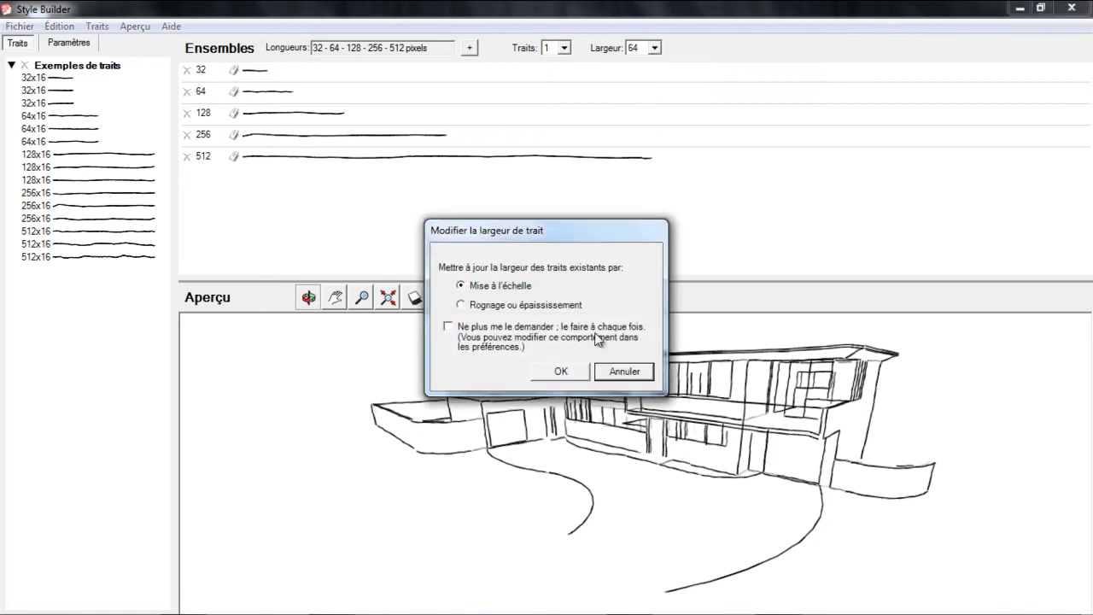
{"action": "left_click", "coordinate": [562, 372]}
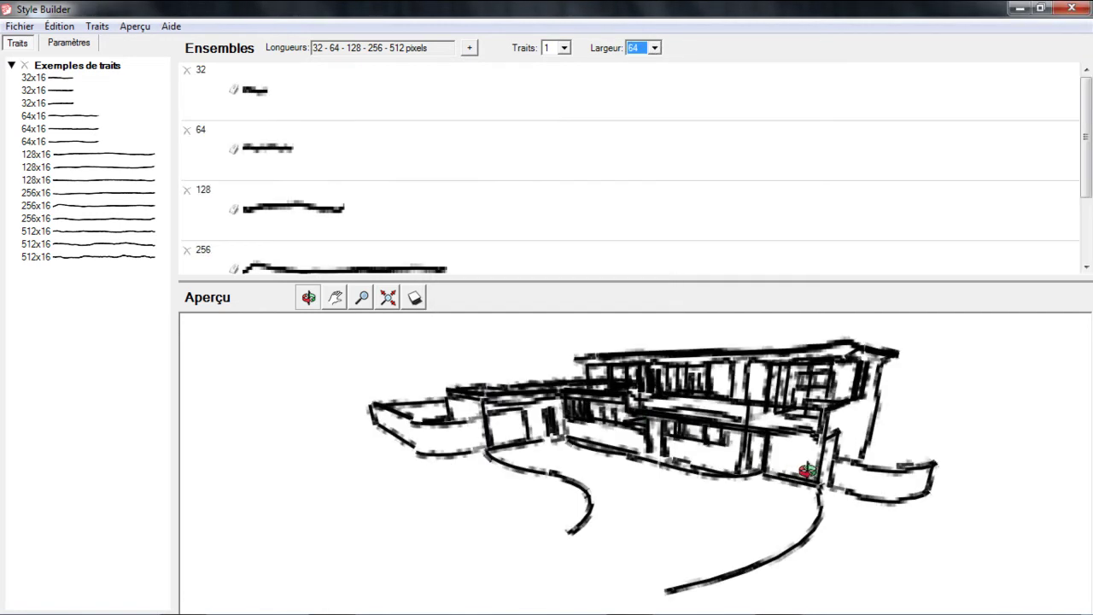
Set the stroke width to 8 pixels, rescale the strokes, and orbit the preview.
{"action": "left_click", "coordinate": [655, 48]}
{"action": "left_click", "coordinate": [651, 67]}
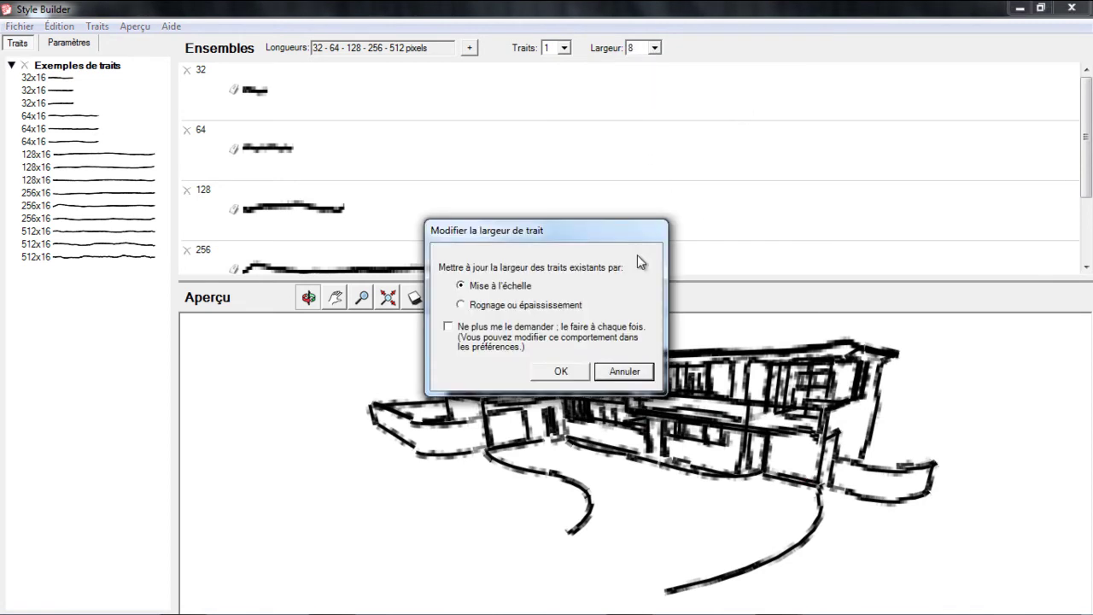
{"action": "left_click", "coordinate": [562, 373]}
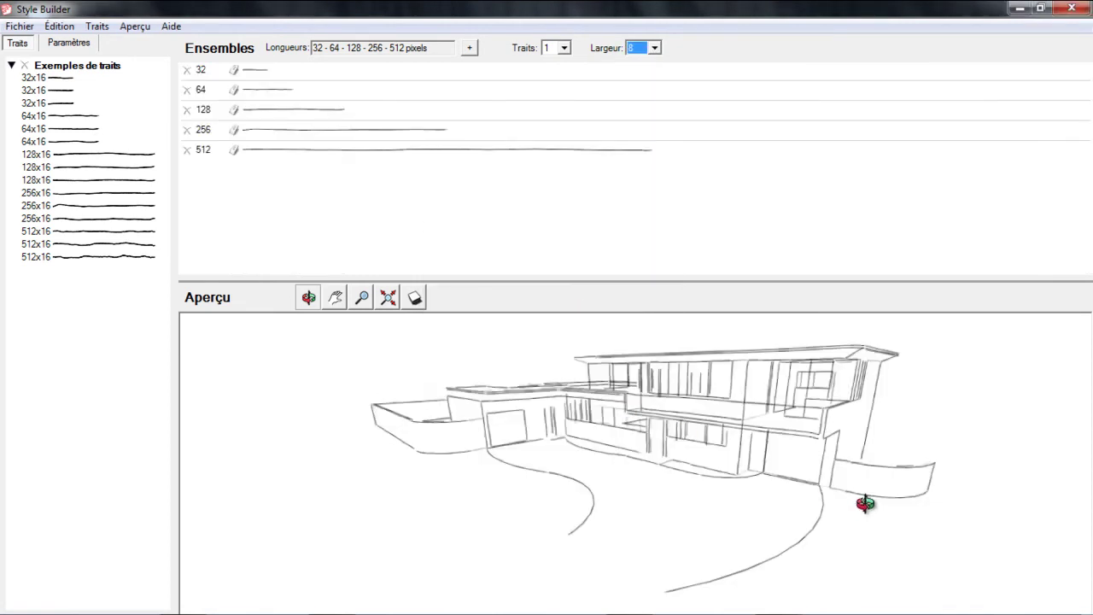
{"action": "mouse_move", "coordinate": [840, 498]}
{"action": "left_mouse_down"}
{"action": "mouse_move", "coordinate": [845, 532]}
{"action": "mouse_move", "coordinate": [896, 539]}
{"action": "mouse_move", "coordinate": [903, 490]}
{"action": "mouse_move", "coordinate": [883, 487]}
{"action": "mouse_move", "coordinate": [852, 528]}
{"action": "mouse_move", "coordinate": [730, 498]}
{"action": "mouse_move", "coordinate": [712, 532]}
{"action": "mouse_move", "coordinate": [755, 514]}
{"action": "left_mouse_up"}
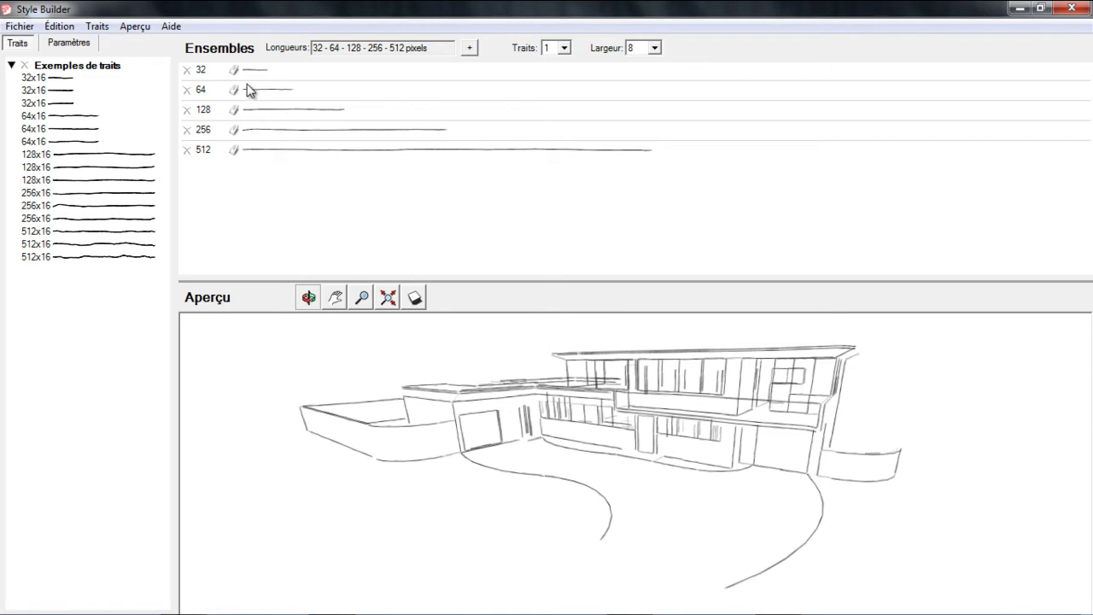
{"action": "mouse_move", "coordinate": [794, 457]}
{"action": "left_mouse_down"}
{"action": "mouse_move", "coordinate": [830, 439]}
{"action": "mouse_move", "coordinate": [630, 402]}
{"action": "mouse_move", "coordinate": [601, 408]}
{"action": "mouse_move", "coordinate": [669, 448]}
{"action": "mouse_move", "coordinate": [745, 451]}
{"action": "left_mouse_up"}
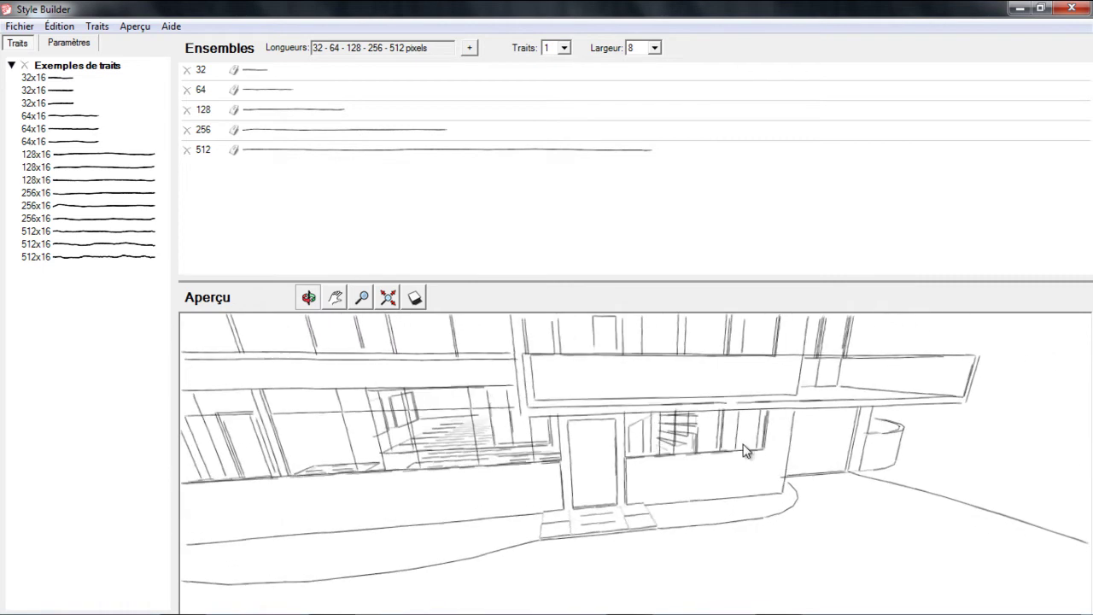
Switch to the Paramètres settings and orbit and zoom the preview house.
{"action": "left_click", "coordinate": [65, 46]}
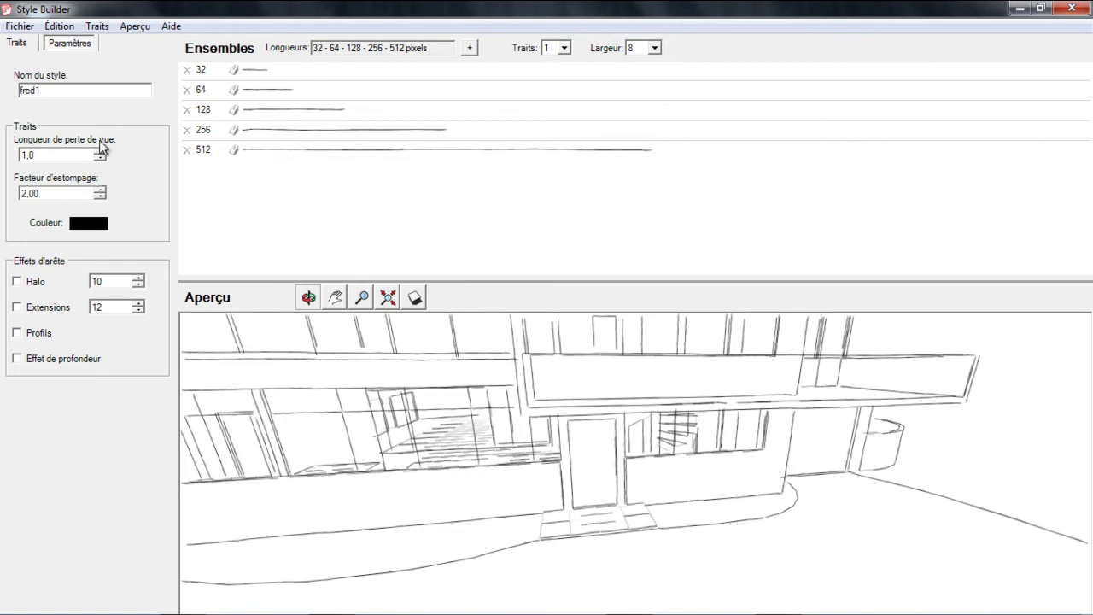
{"action": "left_click_drag", "start_coordinate": [547, 452], "coordinate": [498, 429]}
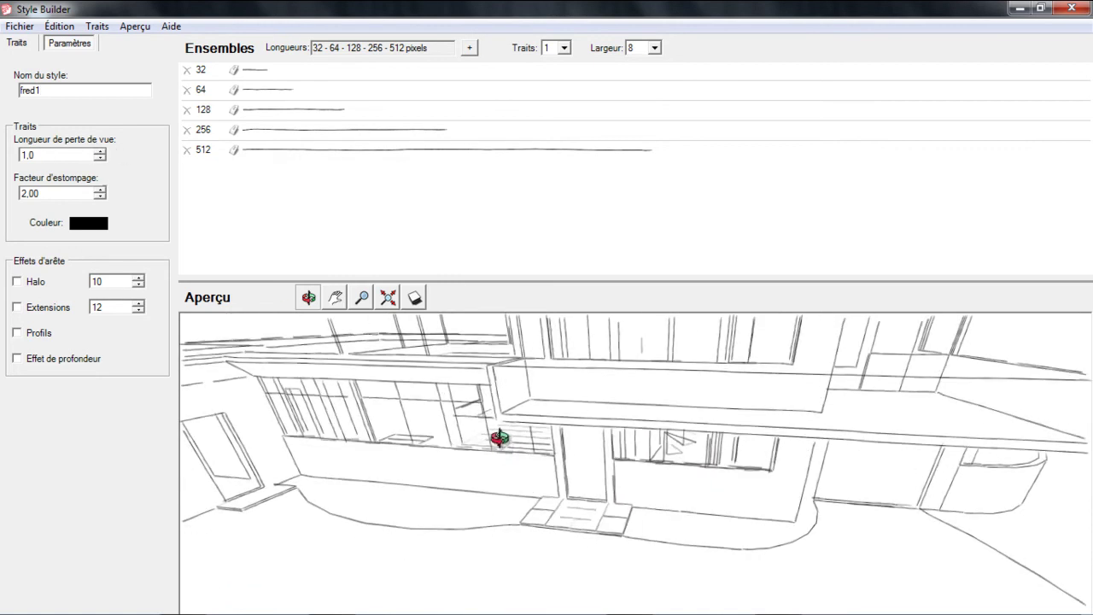
{"action": "scroll", "coordinate": [498, 429], "scroll_direction": "down", "scroll_amount": 2}
{"action": "scroll", "coordinate": [498, 423], "scroll_direction": "down", "scroll_amount": 2}
{"action": "scroll", "coordinate": [498, 418], "scroll_direction": "down", "scroll_amount": 2}
{"action": "scroll", "coordinate": [498, 416], "scroll_direction": "down", "scroll_amount": 1}
{"action": "scroll", "coordinate": [521, 422], "scroll_direction": "up", "scroll_amount": 5}
{"action": "mouse_move", "coordinate": [518, 424]}
{"action": "left_mouse_down"}
{"action": "mouse_move", "coordinate": [512, 386]}
{"action": "mouse_move", "coordinate": [408, 349]}
{"action": "left_mouse_up"}
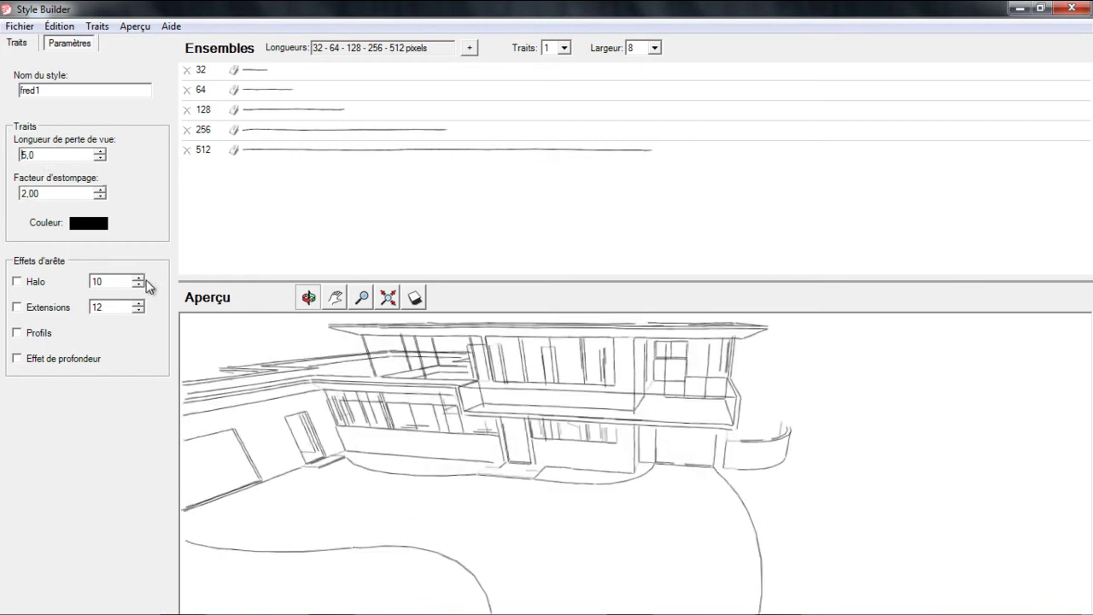
Zoom the preview in and out, then select the Longueur de perte de vue value.
{"action": "scroll", "coordinate": [487, 425], "scroll_direction": "up", "scroll_amount": 3}
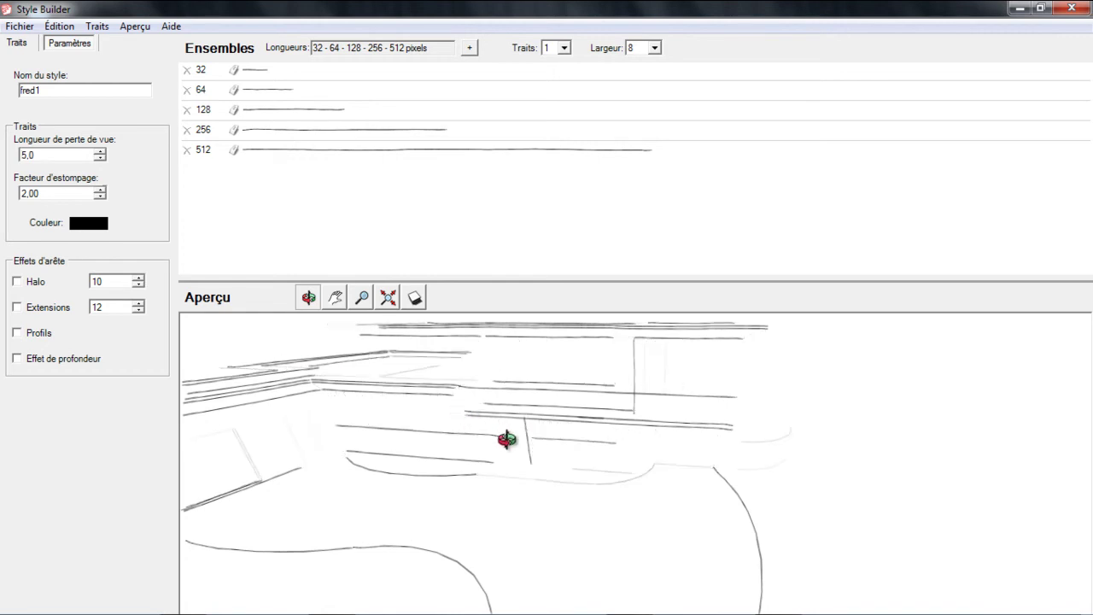
{"action": "scroll", "coordinate": [525, 441], "scroll_direction": "down", "scroll_amount": 2}
{"action": "scroll", "coordinate": [530, 439], "scroll_direction": "down", "scroll_amount": 2}
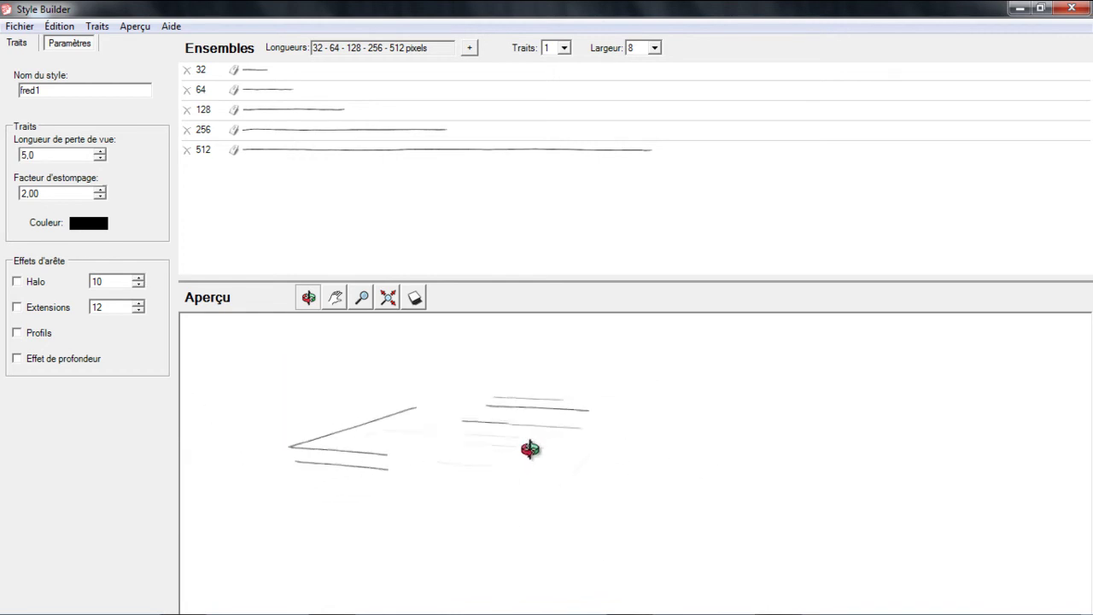
{"action": "scroll", "coordinate": [530, 450], "scroll_direction": "down", "scroll_amount": 2}
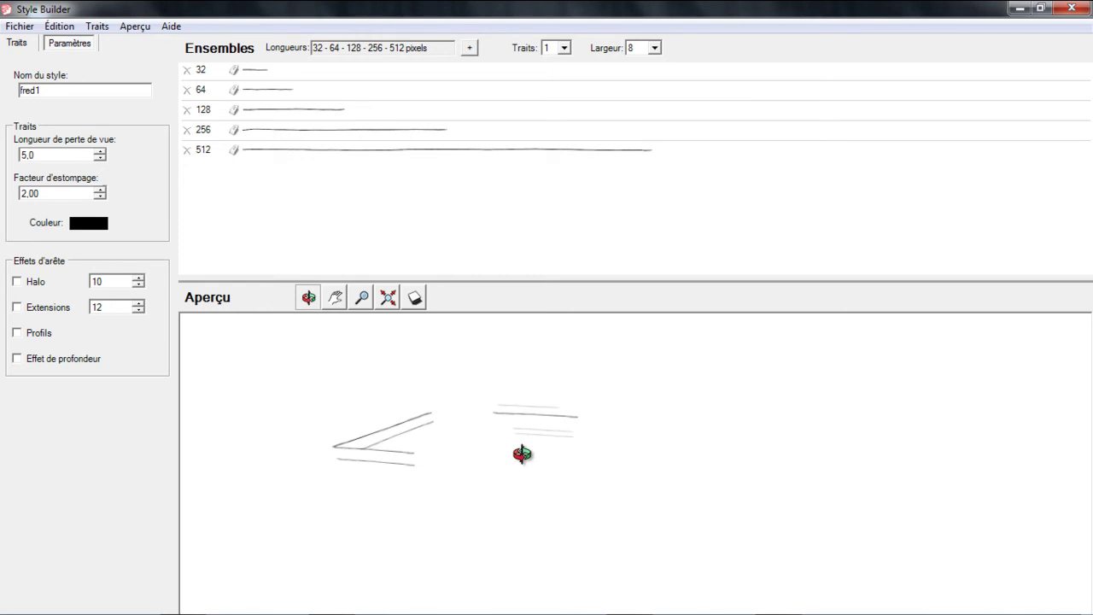
{"action": "scroll", "coordinate": [520, 447], "scroll_direction": "up", "scroll_amount": 1}
{"action": "scroll", "coordinate": [519, 447], "scroll_direction": "up", "scroll_amount": 1}
{"action": "scroll", "coordinate": [519, 446], "scroll_direction": "up", "scroll_amount": 2}
{"action": "scroll", "coordinate": [520, 447], "scroll_direction": "up", "scroll_amount": 2}
{"action": "scroll", "coordinate": [518, 447], "scroll_direction": "up", "scroll_amount": 2}
{"action": "scroll", "coordinate": [515, 450], "scroll_direction": "up", "scroll_amount": 2}
{"action": "scroll", "coordinate": [491, 380], "scroll_direction": "up", "scroll_amount": 2}
{"action": "scroll", "coordinate": [499, 415], "scroll_direction": "up", "scroll_amount": 2}
{"action": "scroll", "coordinate": [505, 428], "scroll_direction": "up", "scroll_amount": 2}
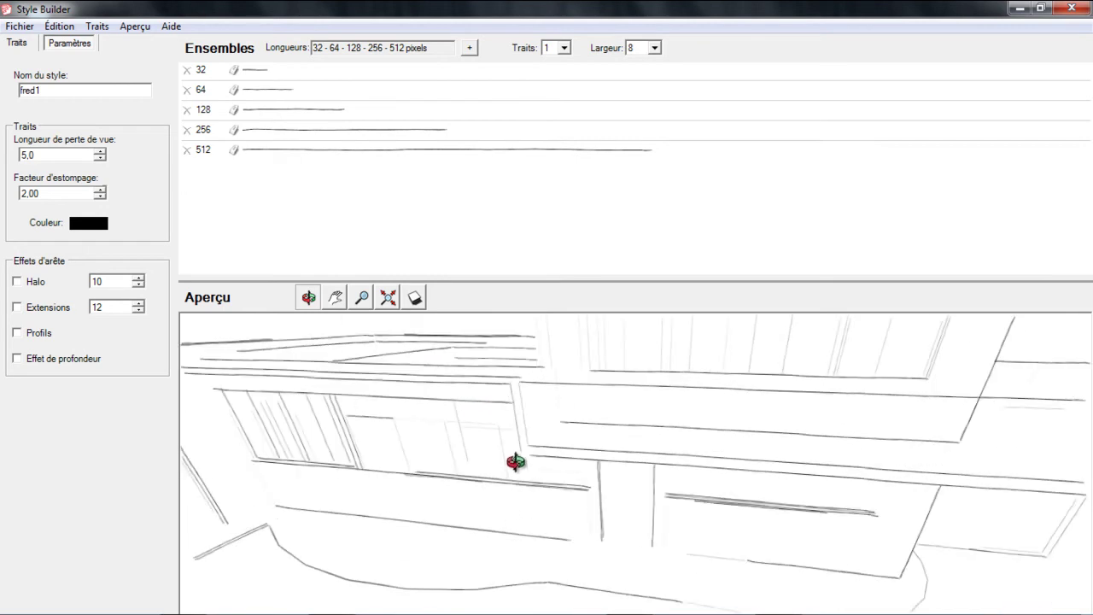
{"action": "scroll", "coordinate": [515, 457], "scroll_direction": "up", "scroll_amount": 2}
{"action": "scroll", "coordinate": [516, 444], "scroll_direction": "up", "scroll_amount": 2}
{"action": "scroll", "coordinate": [513, 427], "scroll_direction": "up", "scroll_amount": 2}
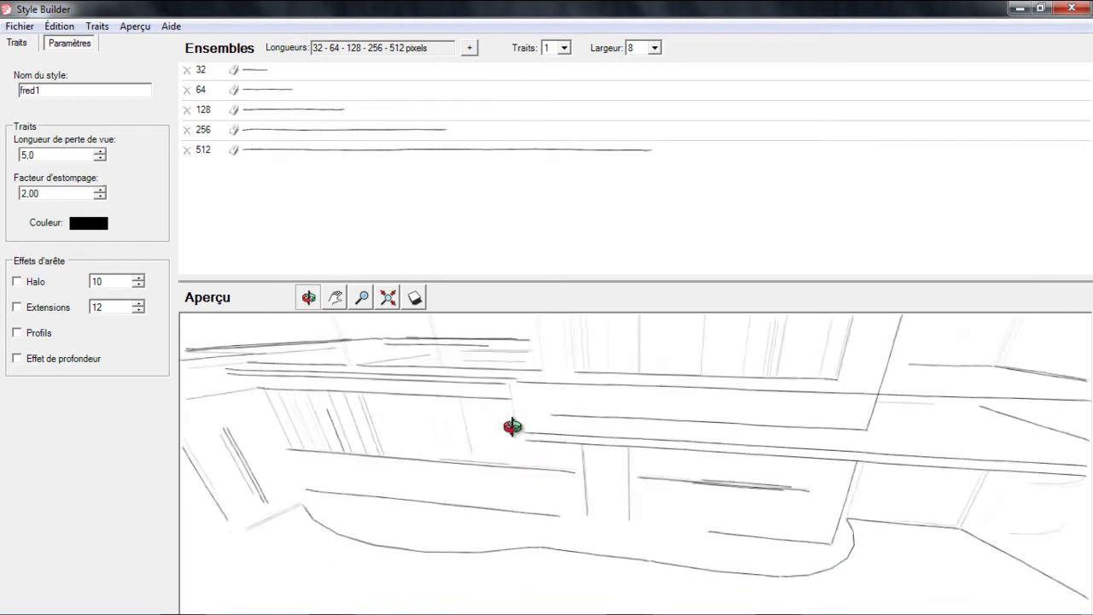
{"action": "scroll", "coordinate": [512, 425], "scroll_direction": "up", "scroll_amount": 1}
{"action": "scroll", "coordinate": [513, 426], "scroll_direction": "up", "scroll_amount": 1}
{"action": "scroll", "coordinate": [512, 424], "scroll_direction": "up", "scroll_amount": 2}
{"action": "scroll", "coordinate": [511, 423], "scroll_direction": "down", "scroll_amount": 3}
{"action": "scroll", "coordinate": [510, 422], "scroll_direction": "down", "scroll_amount": 1}
{"action": "scroll", "coordinate": [509, 421], "scroll_direction": "down", "scroll_amount": 2}
{"action": "scroll", "coordinate": [508, 420], "scroll_direction": "up", "scroll_amount": 2}
{"action": "scroll", "coordinate": [507, 420], "scroll_direction": "up", "scroll_amount": 2}
{"action": "double_click", "coordinate": [50, 154]}
{"action": "type", "text": "0"}
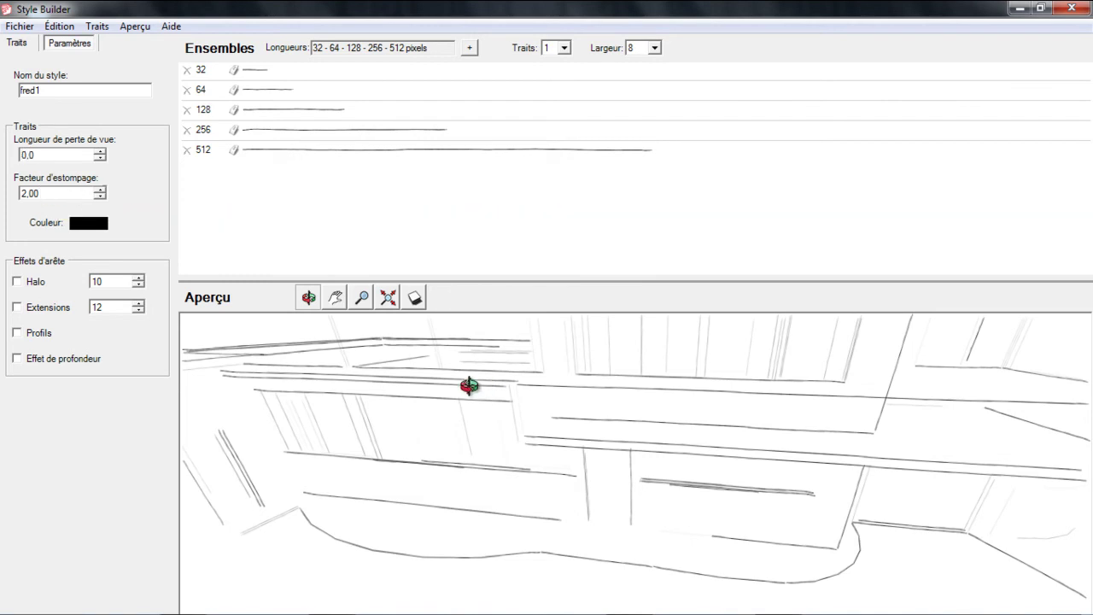
Set Longueur de perte de vue to 1,0 after briefly trying 2.
{"action": "left_click_drag", "start_coordinate": [51, 153], "coordinate": [3, 152]}
{"action": "type", "text": "2"}
{"action": "mouse_move", "coordinate": [409, 408]}
{"action": "left_mouse_down"}
{"action": "mouse_move", "coordinate": [517, 436]}
{"action": "mouse_move", "coordinate": [461, 399]}
{"action": "mouse_move", "coordinate": [556, 512]}
{"action": "mouse_move", "coordinate": [505, 435]}
{"action": "mouse_move", "coordinate": [481, 442]}
{"action": "mouse_move", "coordinate": [464, 419]}
{"action": "mouse_move", "coordinate": [481, 423]}
{"action": "left_mouse_up"}
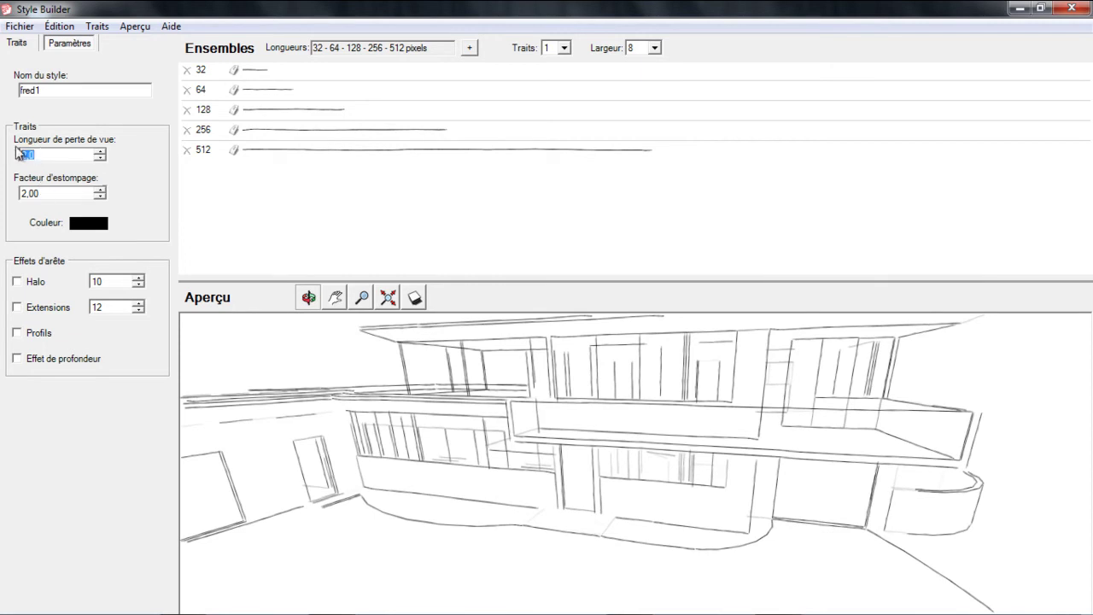
{"action": "type", "text": "1"}
{"action": "key", "text": "Return"}
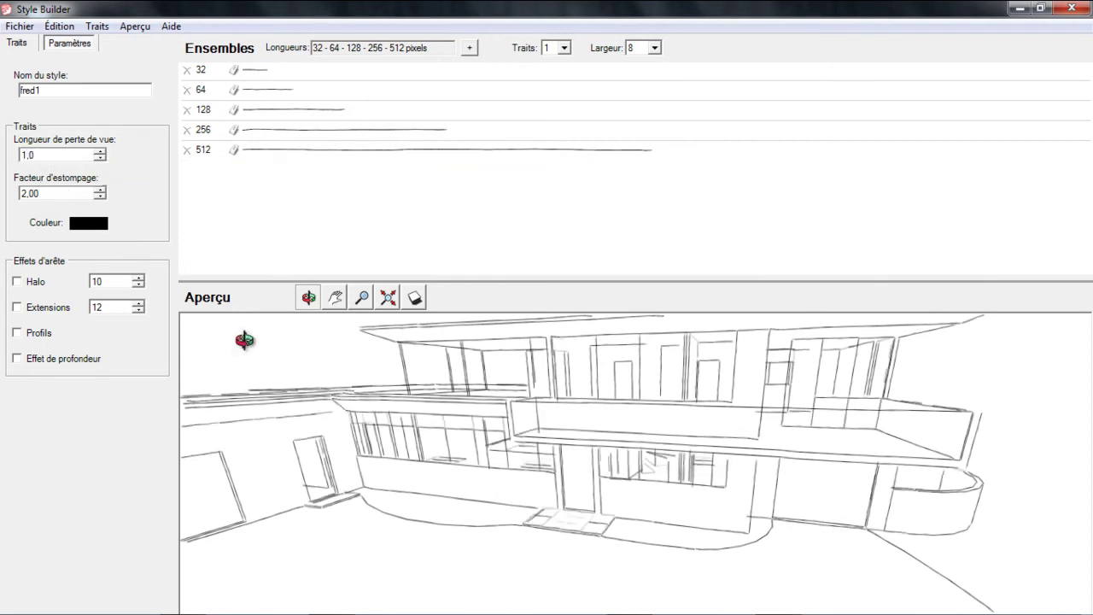
Orbit and zoom the preview to judge the 1,0 dropout length.
{"action": "mouse_move", "coordinate": [518, 454]}
{"action": "left_mouse_down"}
{"action": "mouse_move", "coordinate": [518, 476]}
{"action": "mouse_move", "coordinate": [525, 449]}
{"action": "left_mouse_up"}
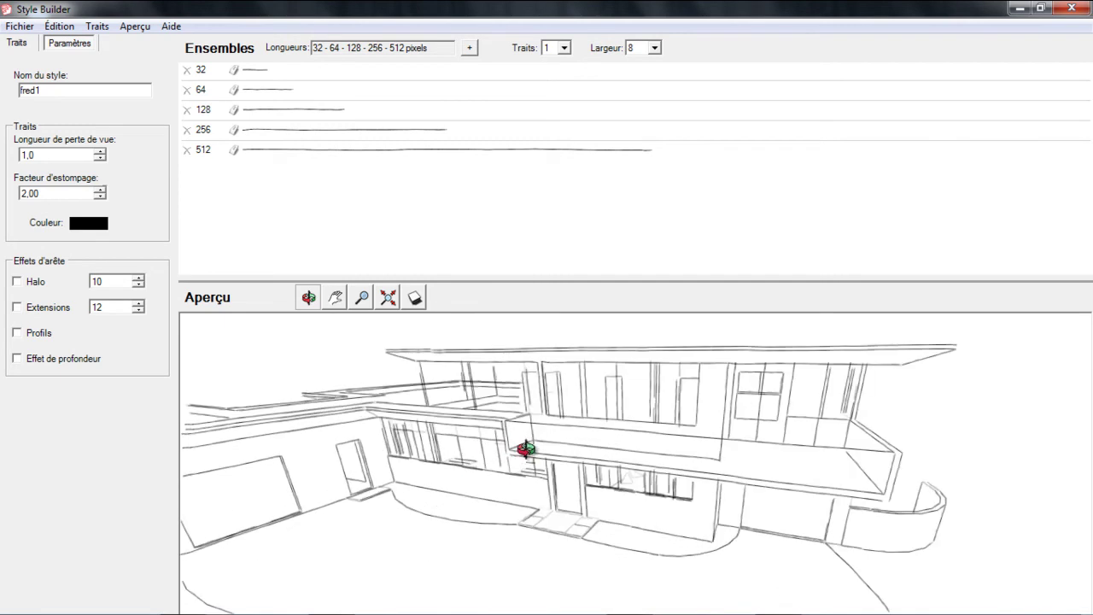
{"action": "scroll", "coordinate": [519, 454], "scroll_direction": "down", "scroll_amount": 2}
{"action": "scroll", "coordinate": [561, 430], "scroll_direction": "down", "scroll_amount": 2}
{"action": "scroll", "coordinate": [529, 491], "scroll_direction": "up", "scroll_amount": 1}
{"action": "scroll", "coordinate": [512, 475], "scroll_direction": "up", "scroll_amount": 2}
{"action": "scroll", "coordinate": [557, 410], "scroll_direction": "up", "scroll_amount": 1}
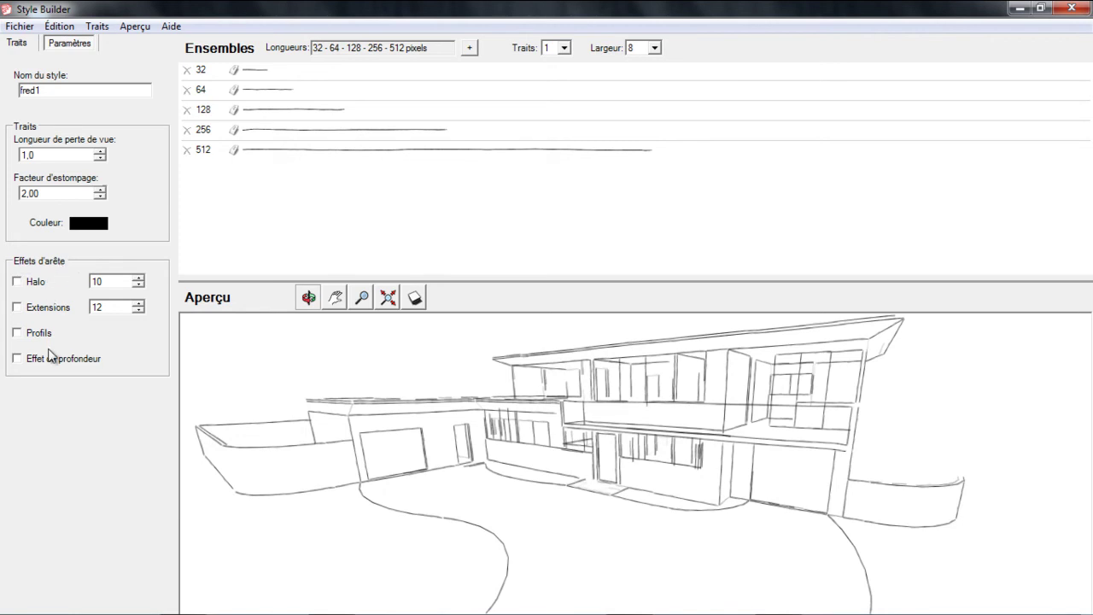
{"action": "left_click_drag", "start_coordinate": [502, 425], "coordinate": [582, 433]}
{"action": "scroll", "coordinate": [638, 427], "scroll_direction": "up", "scroll_amount": 3}
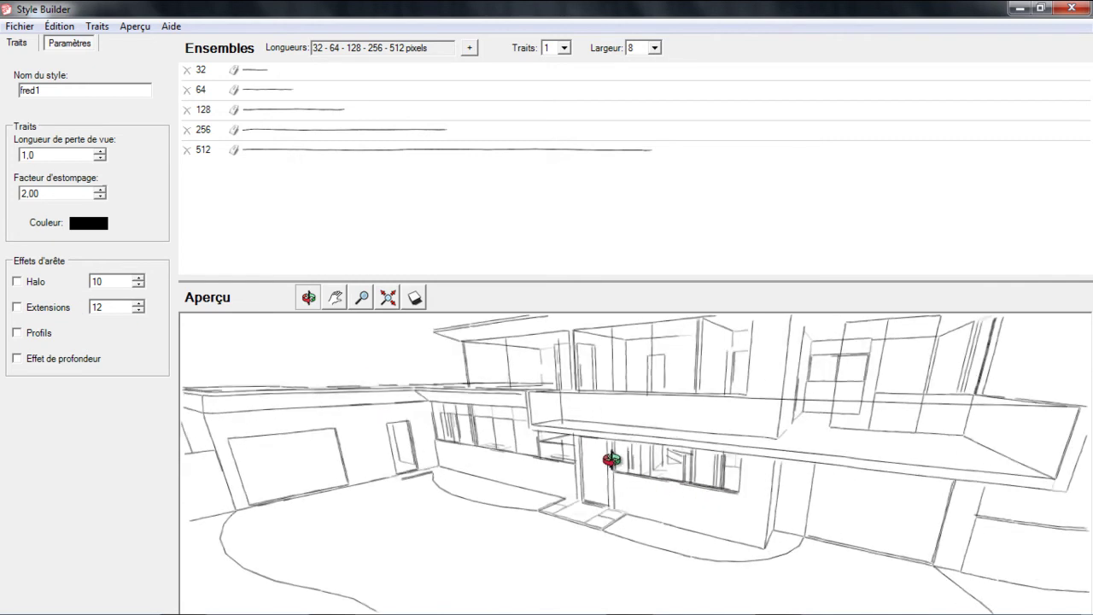
Turn on Halo, set its size to 30, and orbit the preview.
{"action": "left_click", "coordinate": [17, 282]}
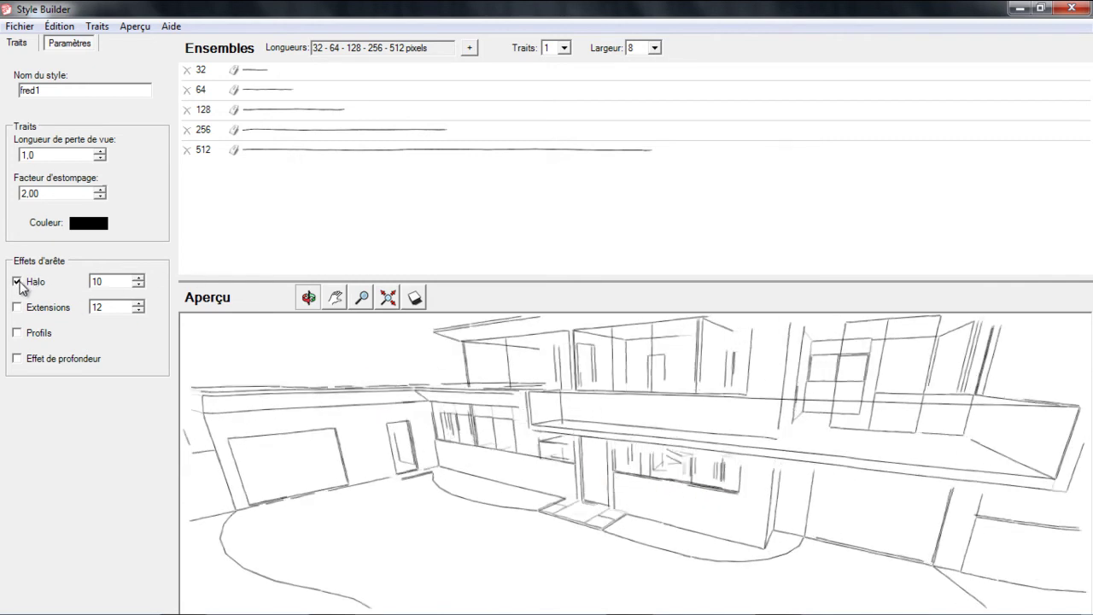
{"action": "left_click_drag", "start_coordinate": [420, 480], "coordinate": [561, 469]}
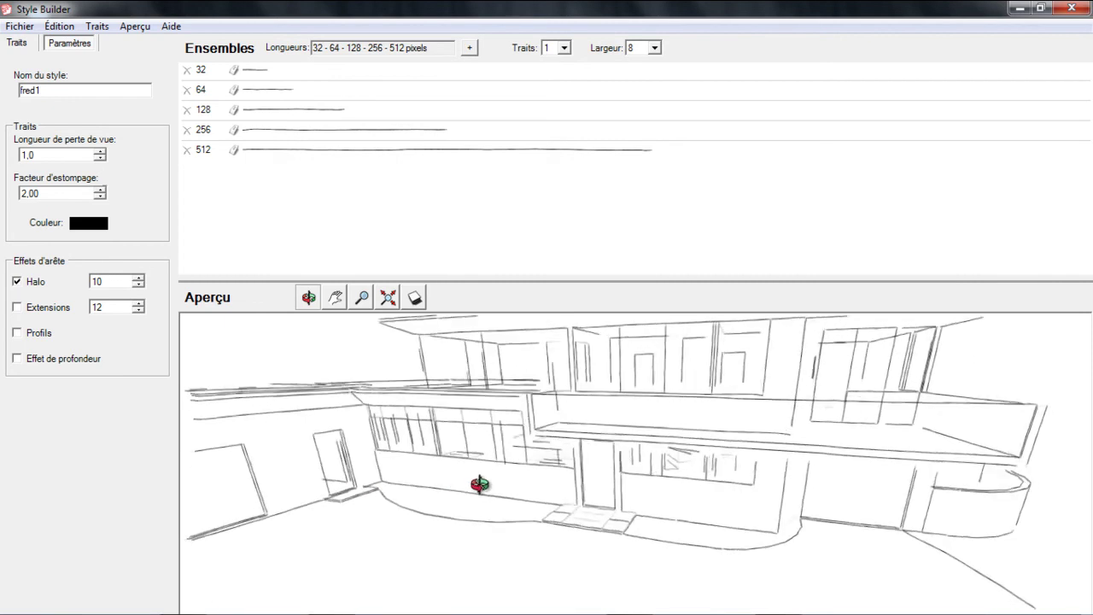
{"action": "double_click", "coordinate": [106, 285]}
{"action": "type", "text": "30"}
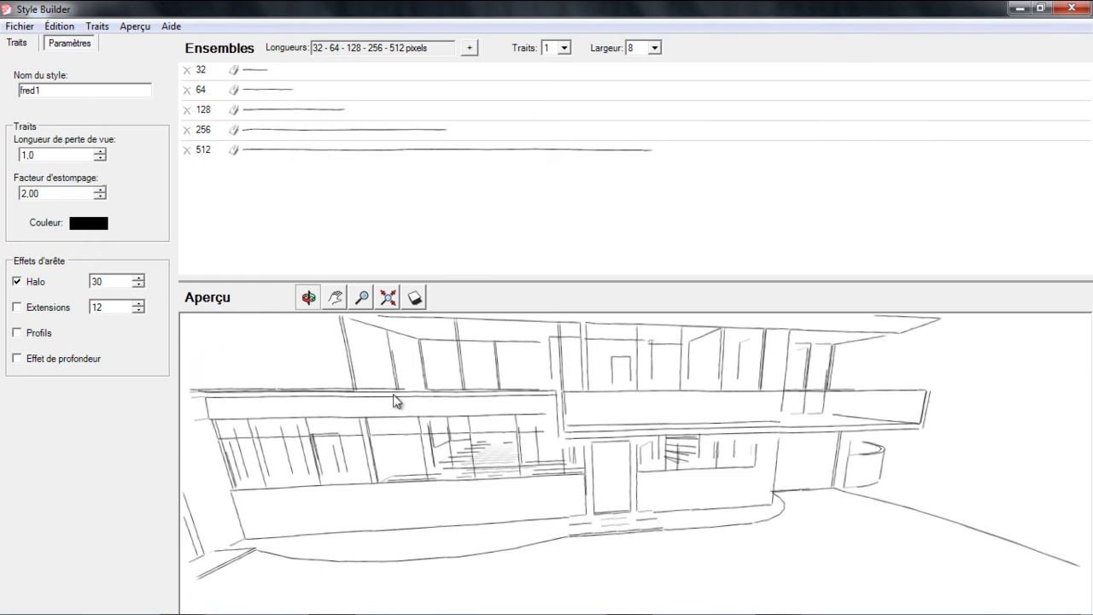
{"action": "mouse_move", "coordinate": [495, 432]}
{"action": "left_mouse_down"}
{"action": "mouse_move", "coordinate": [519, 442]}
{"action": "mouse_move", "coordinate": [436, 366]}
{"action": "left_mouse_up"}
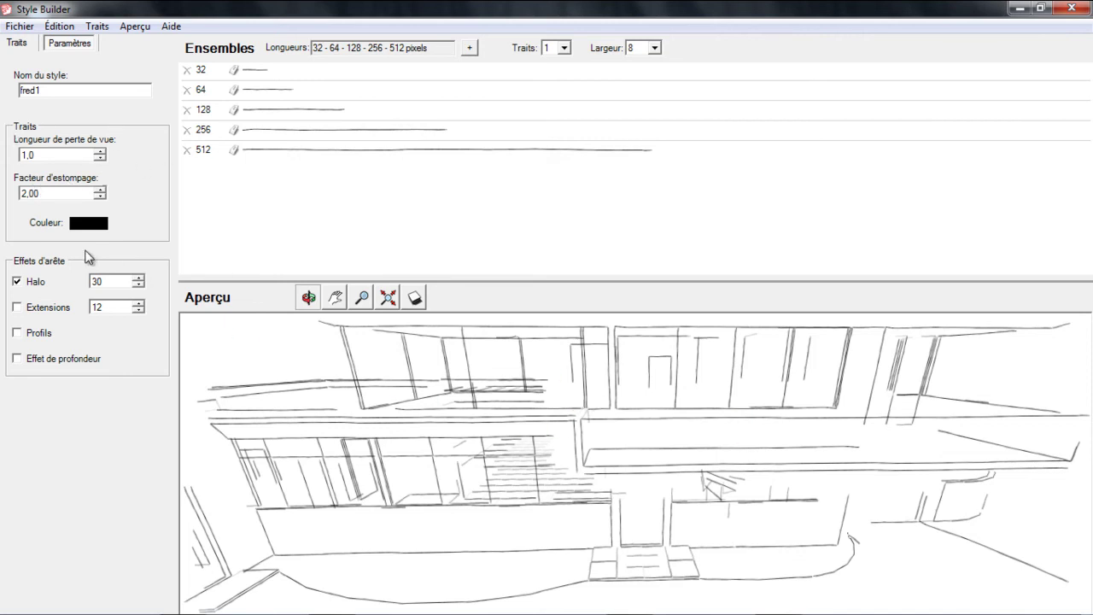
Toggle Halo off, on and off again to compare the sketch.
{"action": "left_click", "coordinate": [17, 282]}
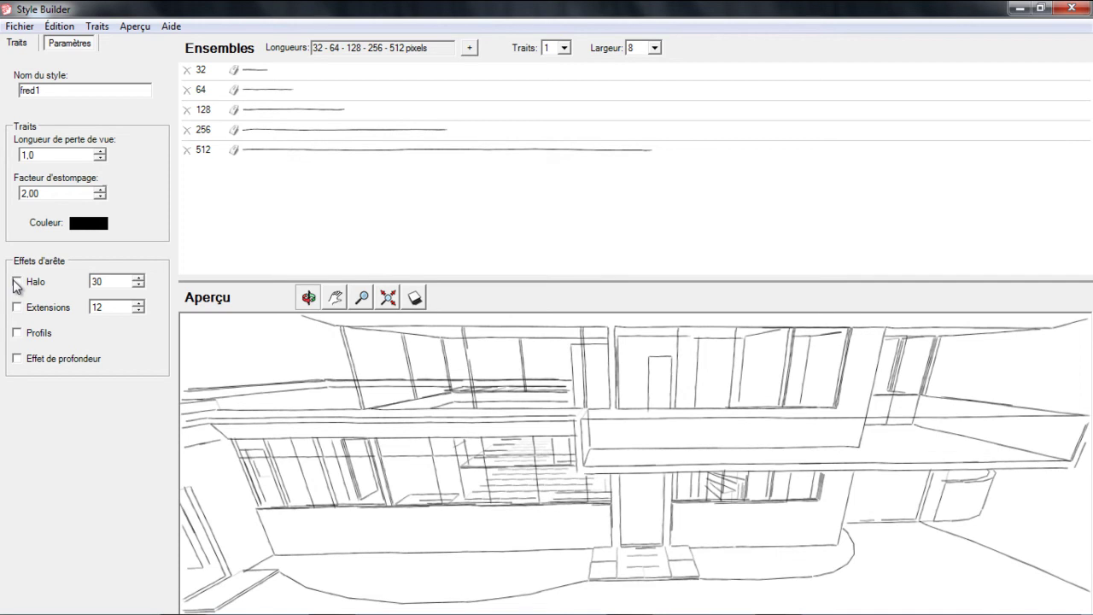
{"action": "left_click", "coordinate": [17, 282]}
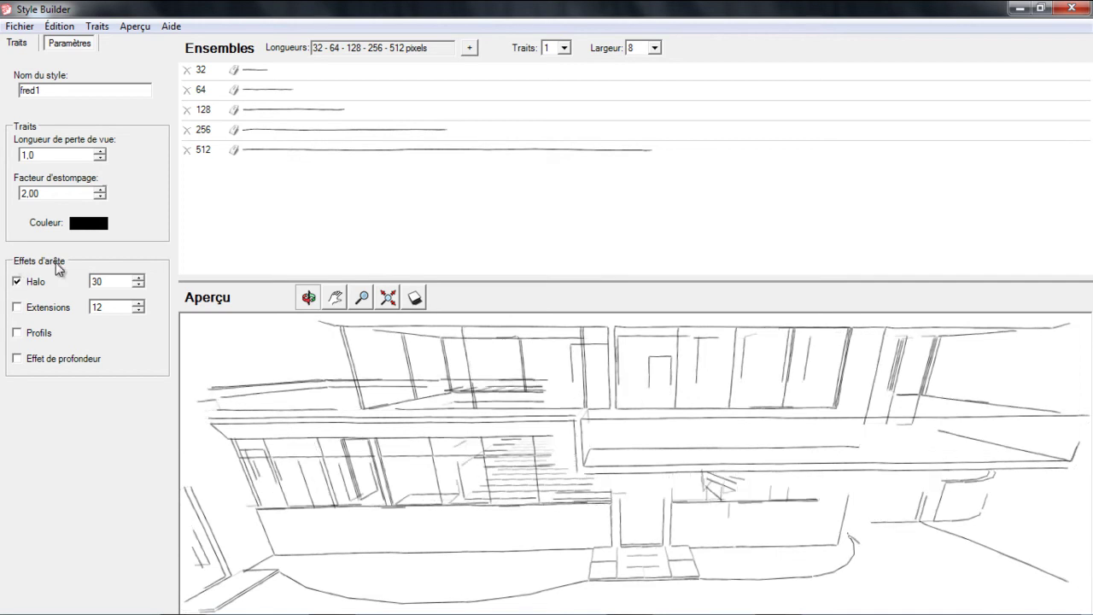
{"action": "left_click", "coordinate": [17, 282]}
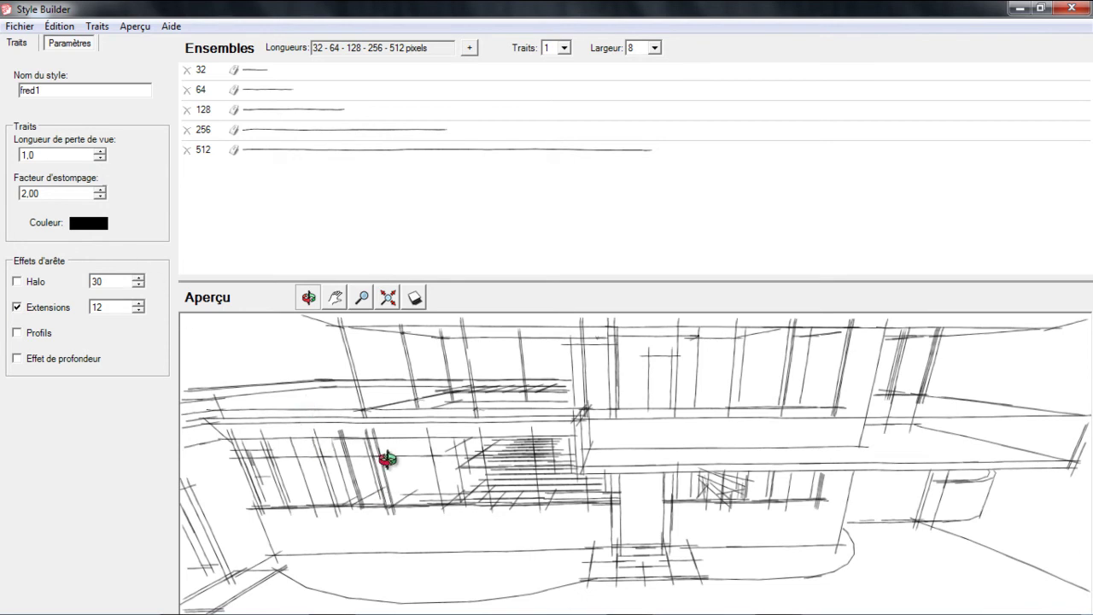
Swap Extensions for Profils outlines and orbit the preview to inspect the result.
{"action": "mouse_move", "coordinate": [434, 532]}
{"action": "left_mouse_down"}
{"action": "mouse_move", "coordinate": [597, 510]}
{"action": "mouse_move", "coordinate": [604, 550]}
{"action": "left_mouse_up"}
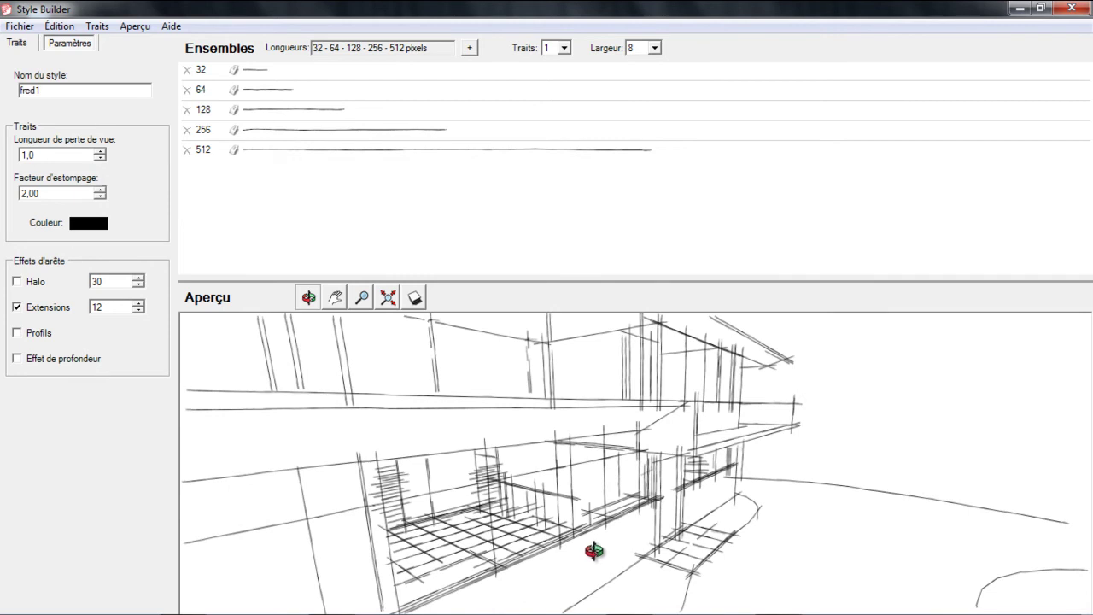
{"action": "left_click", "coordinate": [20, 310]}
{"action": "left_click", "coordinate": [17, 333]}
{"action": "mouse_move", "coordinate": [651, 460]}
{"action": "left_mouse_down"}
{"action": "mouse_move", "coordinate": [593, 504]}
{"action": "mouse_move", "coordinate": [505, 503]}
{"action": "mouse_move", "coordinate": [427, 410]}
{"action": "mouse_move", "coordinate": [456, 408]}
{"action": "mouse_move", "coordinate": [546, 505]}
{"action": "left_mouse_up"}
{"action": "left_click_drag", "start_coordinate": [329, 500], "coordinate": [325, 499]}
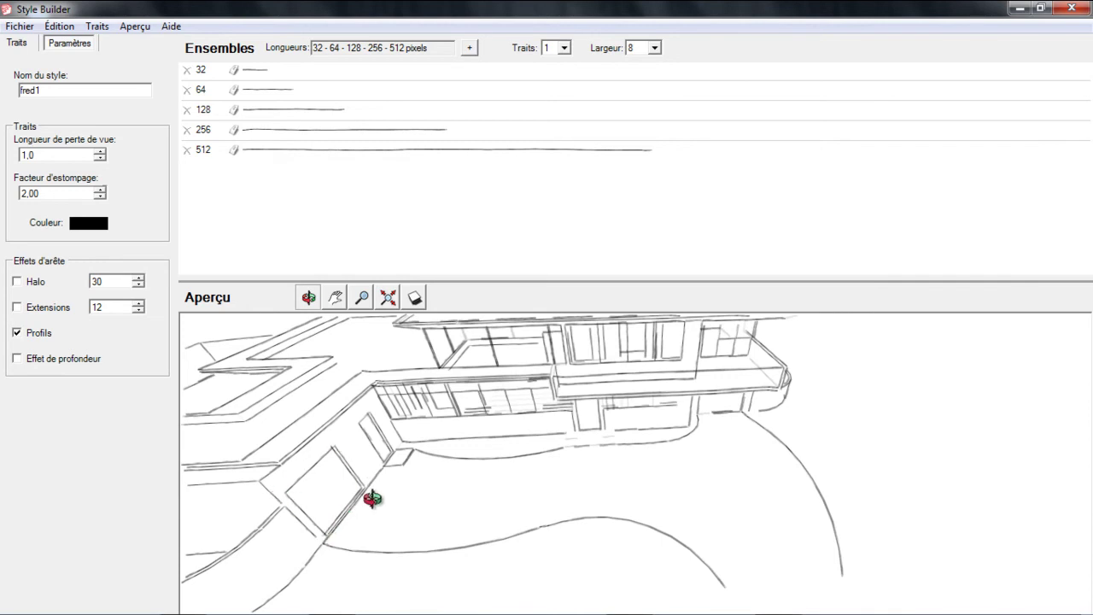
{"action": "left_click_drag", "start_coordinate": [353, 471], "coordinate": [488, 484]}
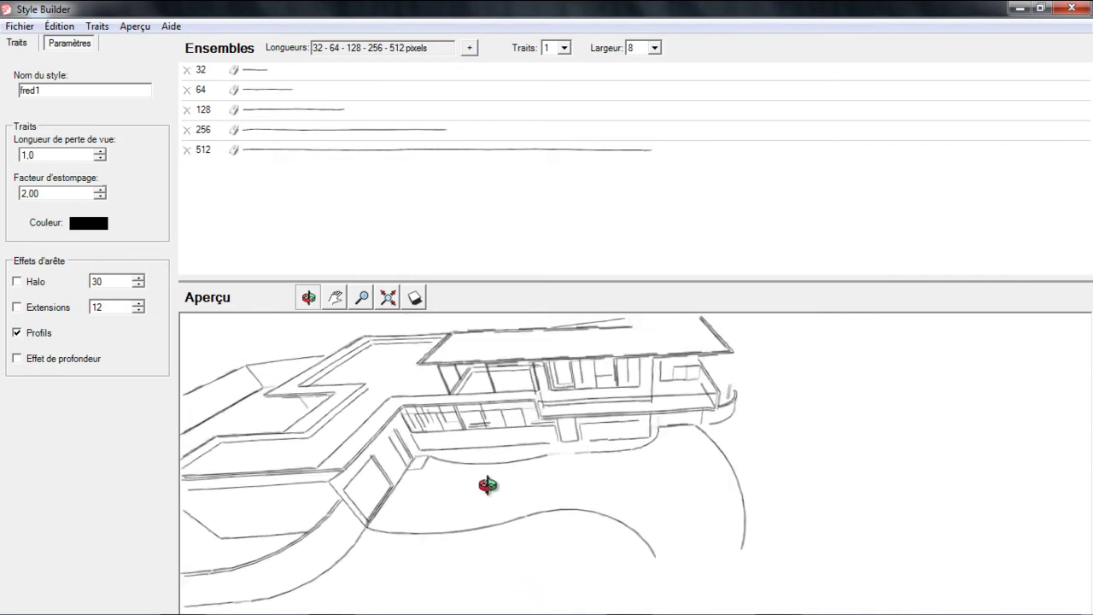
Turn off Profils and turn on Effet de profondeur, previewing it by orbiting and zooming.
{"action": "left_click", "coordinate": [17, 334]}
{"action": "left_click", "coordinate": [17, 358]}
{"action": "mouse_move", "coordinate": [682, 511]}
{"action": "left_mouse_down"}
{"action": "mouse_move", "coordinate": [440, 417]}
{"action": "mouse_move", "coordinate": [732, 398]}
{"action": "left_mouse_up"}
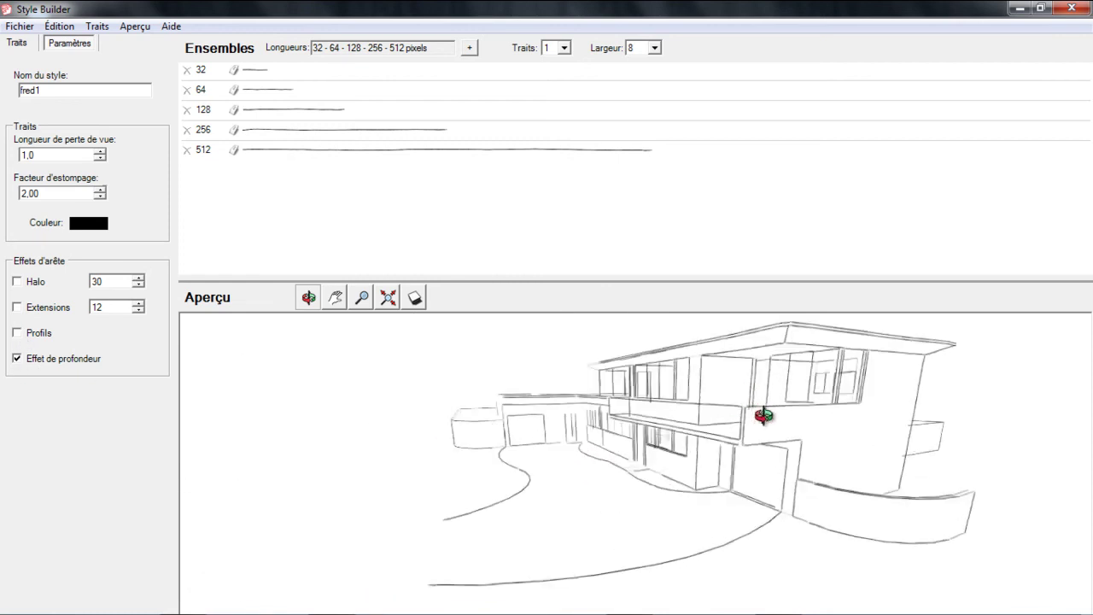
{"action": "scroll", "coordinate": [788, 511], "scroll_direction": "down", "scroll_amount": 1}
{"action": "scroll", "coordinate": [798, 520], "scroll_direction": "down", "scroll_amount": 2}
{"action": "scroll", "coordinate": [803, 518], "scroll_direction": "down", "scroll_amount": 1}
{"action": "scroll", "coordinate": [801, 491], "scroll_direction": "up", "scroll_amount": 2}
{"action": "scroll", "coordinate": [796, 492], "scroll_direction": "up", "scroll_amount": 1}
{"action": "scroll", "coordinate": [792, 493], "scroll_direction": "up", "scroll_amount": 1}
{"action": "scroll", "coordinate": [790, 491], "scroll_direction": "up", "scroll_amount": 1}
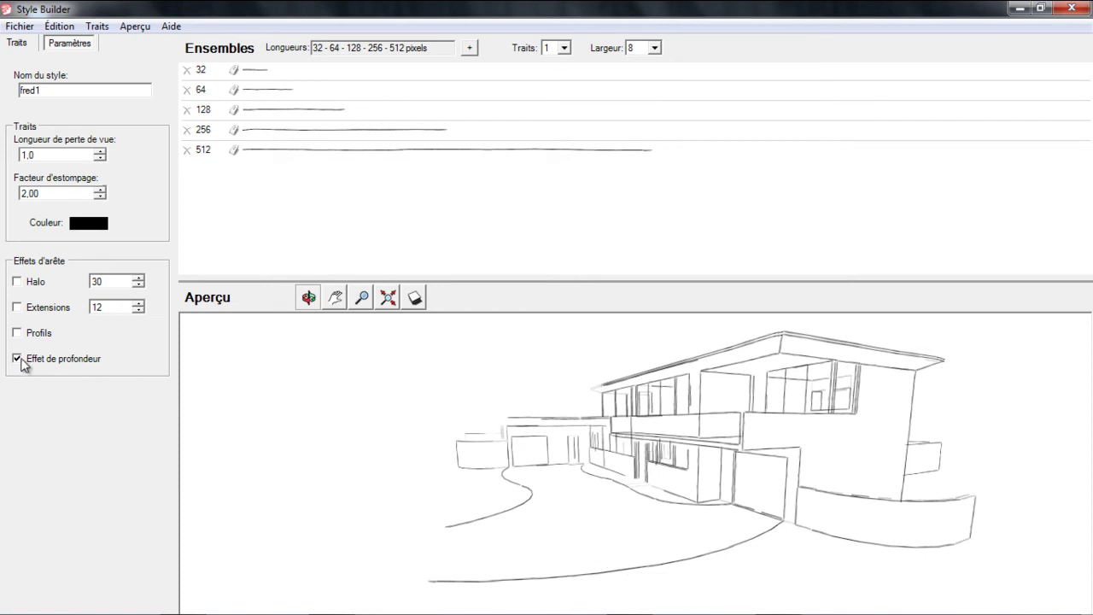
Switch Effet de profondeur back off, leaving no edge effects on the preview.
{"action": "left_click_drag", "start_coordinate": [559, 457], "coordinate": [611, 482]}
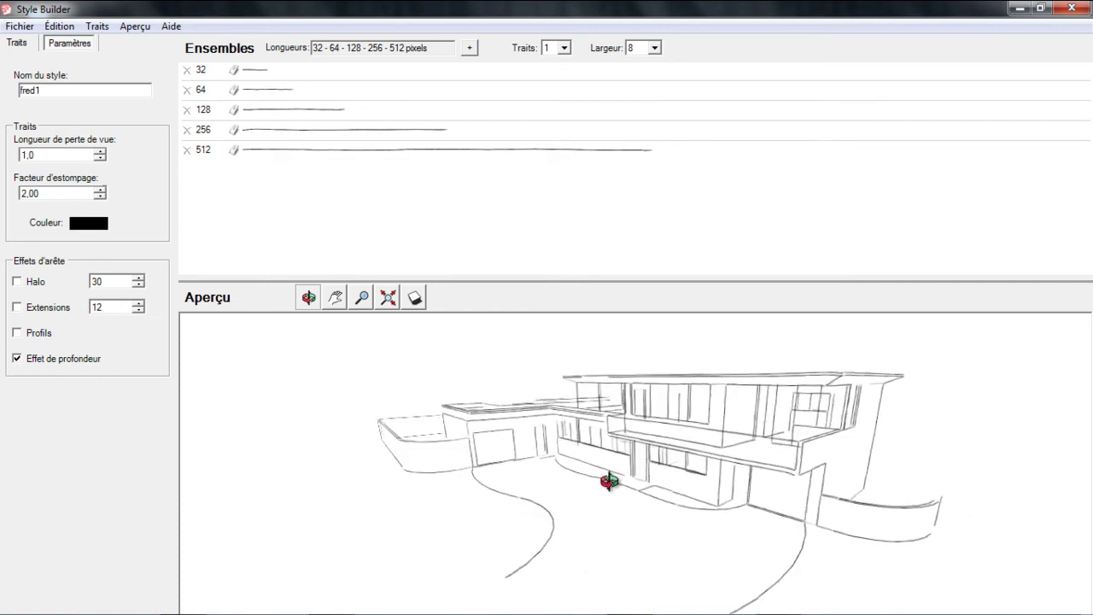
{"action": "left_click", "coordinate": [17, 359]}
{"action": "mouse_move", "coordinate": [342, 456]}
{"action": "left_mouse_down"}
{"action": "mouse_move", "coordinate": [590, 483]}
{"action": "mouse_move", "coordinate": [645, 549]}
{"action": "left_mouse_up"}
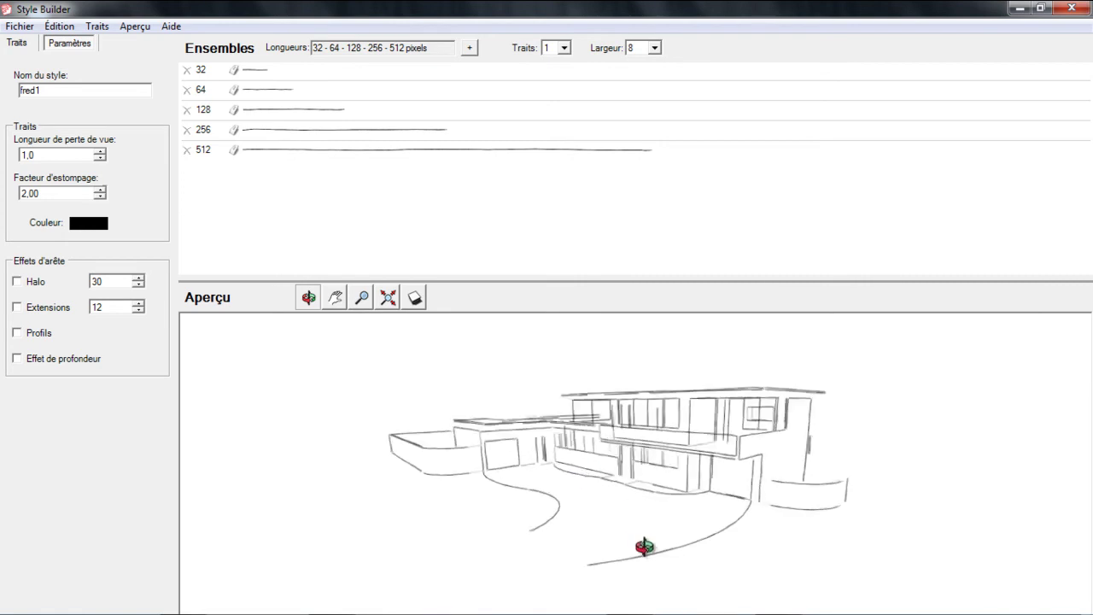
{"action": "left_click", "coordinate": [18, 43]}
{"action": "left_click_drag", "start_coordinate": [601, 395], "coordinate": [608, 410]}
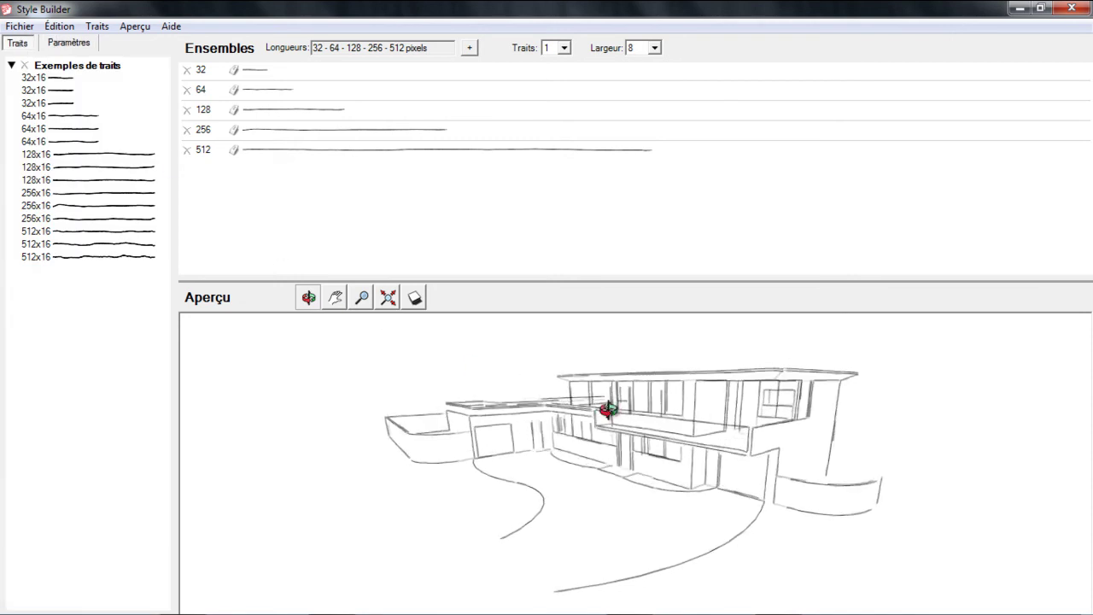
{"action": "left_click", "coordinate": [71, 50]}
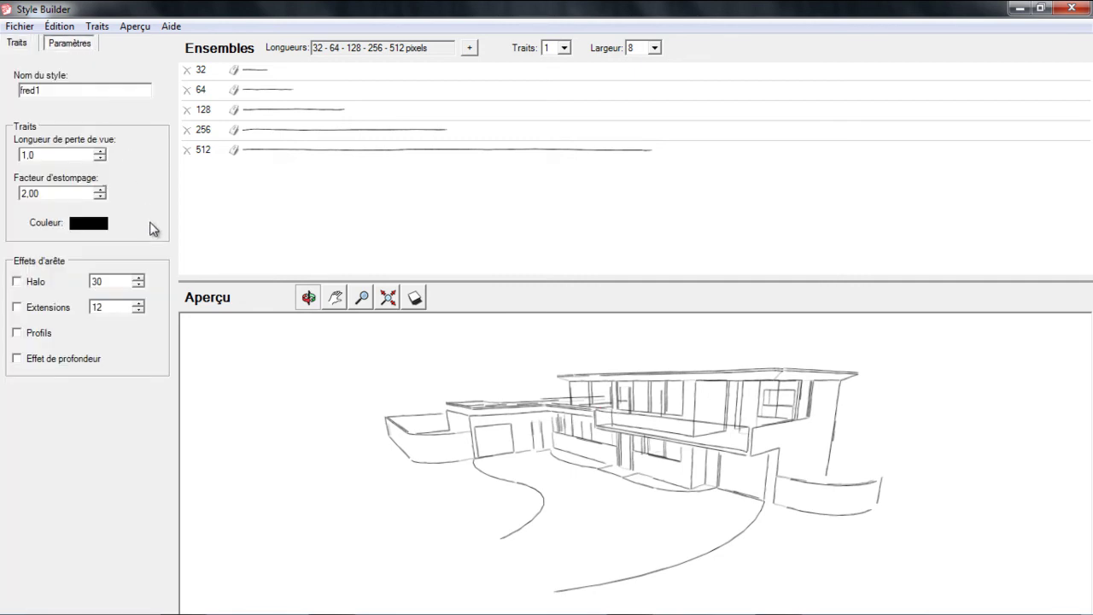
{"action": "left_click", "coordinate": [88, 225]}
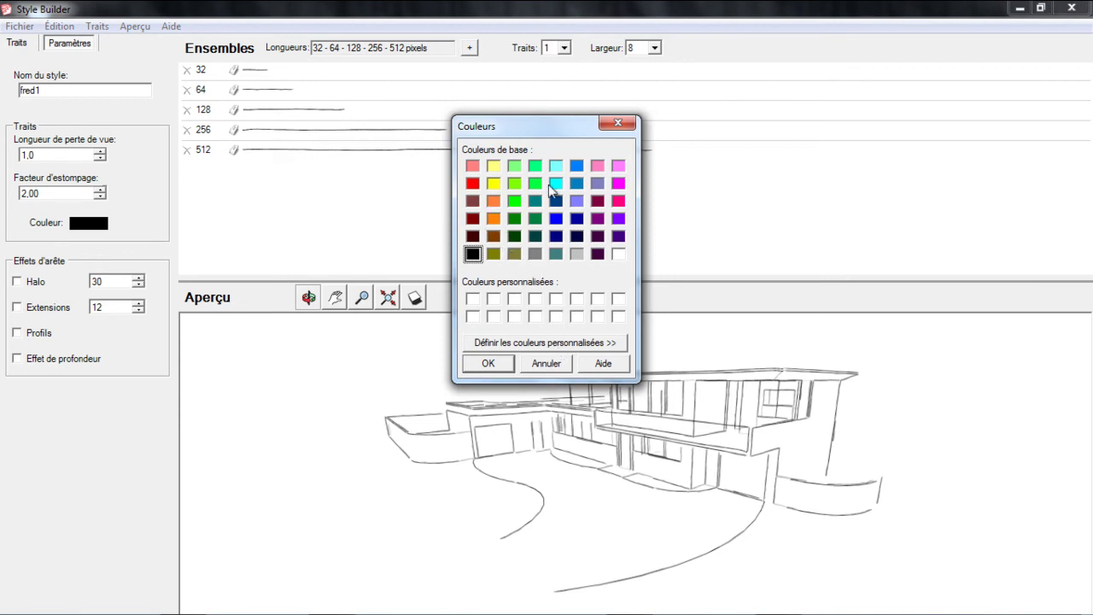
{"action": "left_click", "coordinate": [618, 218]}
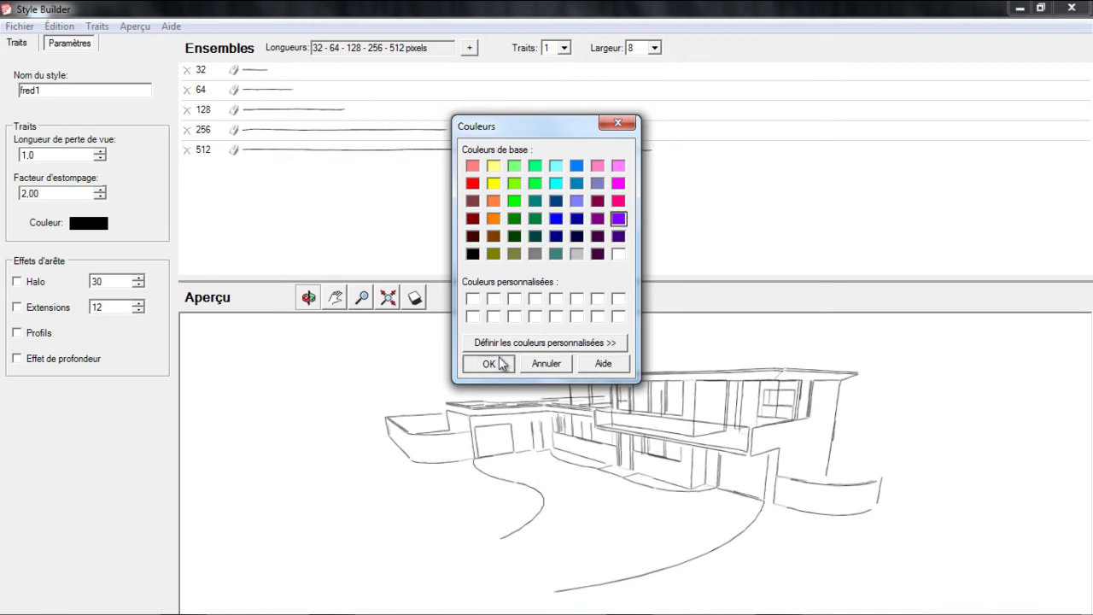
{"action": "left_click", "coordinate": [488, 363]}
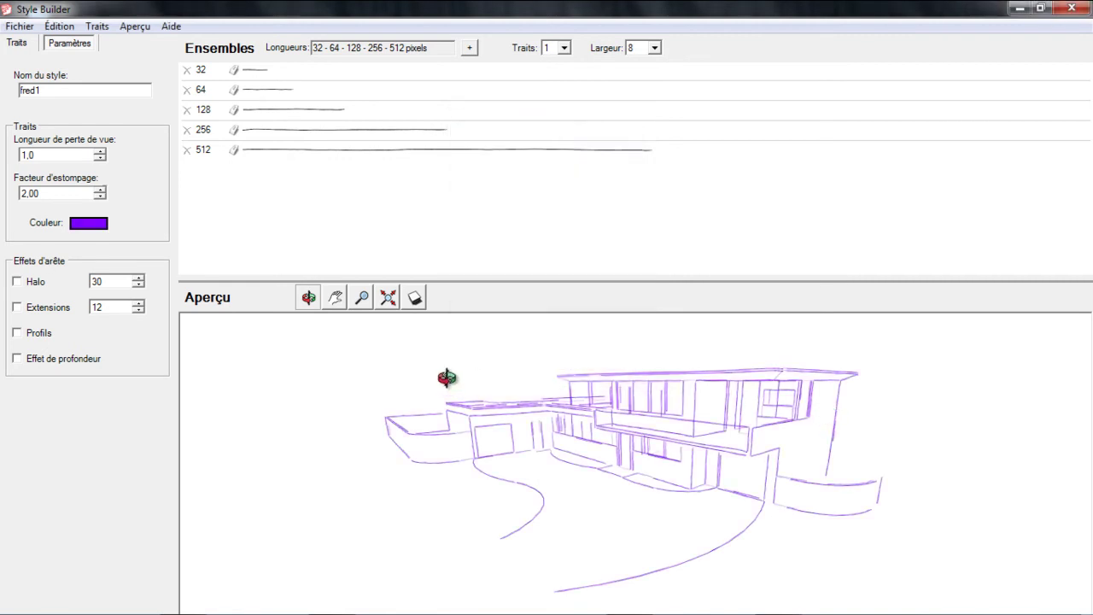
{"action": "left_click", "coordinate": [90, 224]}
{"action": "left_click", "coordinate": [472, 254]}
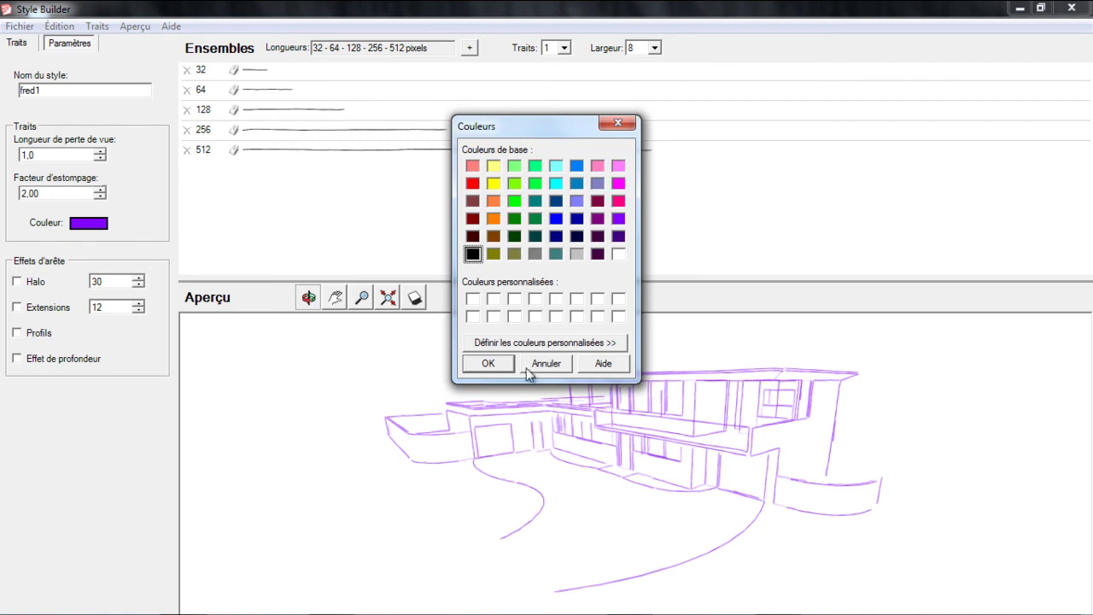
{"action": "left_click", "coordinate": [496, 364]}
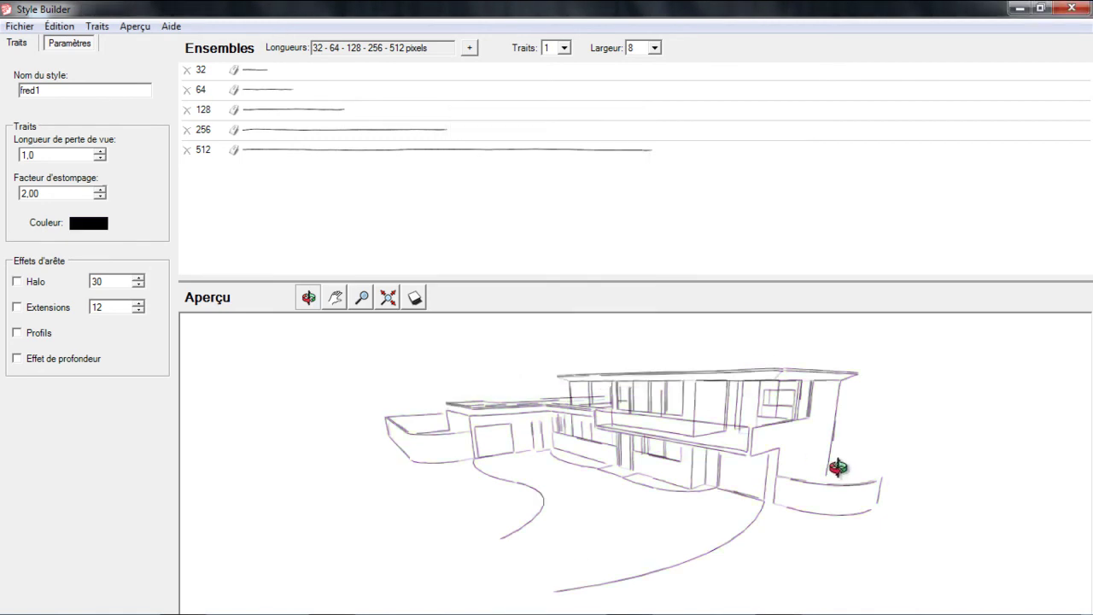
{"action": "left_click_drag", "start_coordinate": [844, 468], "coordinate": [825, 460]}
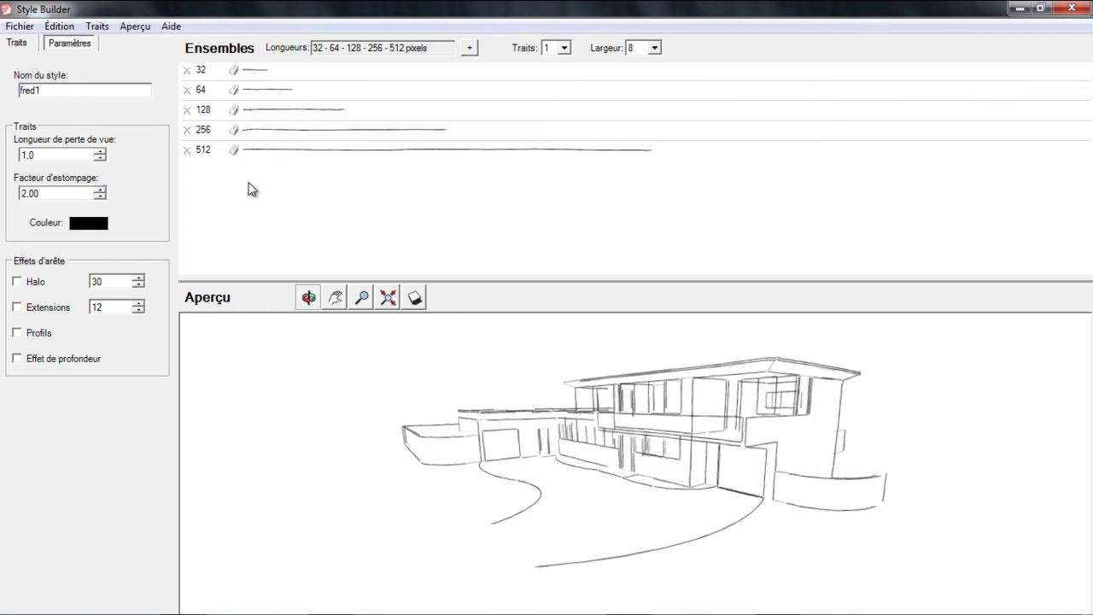
Start Enregistrer sous for the style and browse to the desktop's tuto style folder.
{"action": "left_click", "coordinate": [19, 25]}
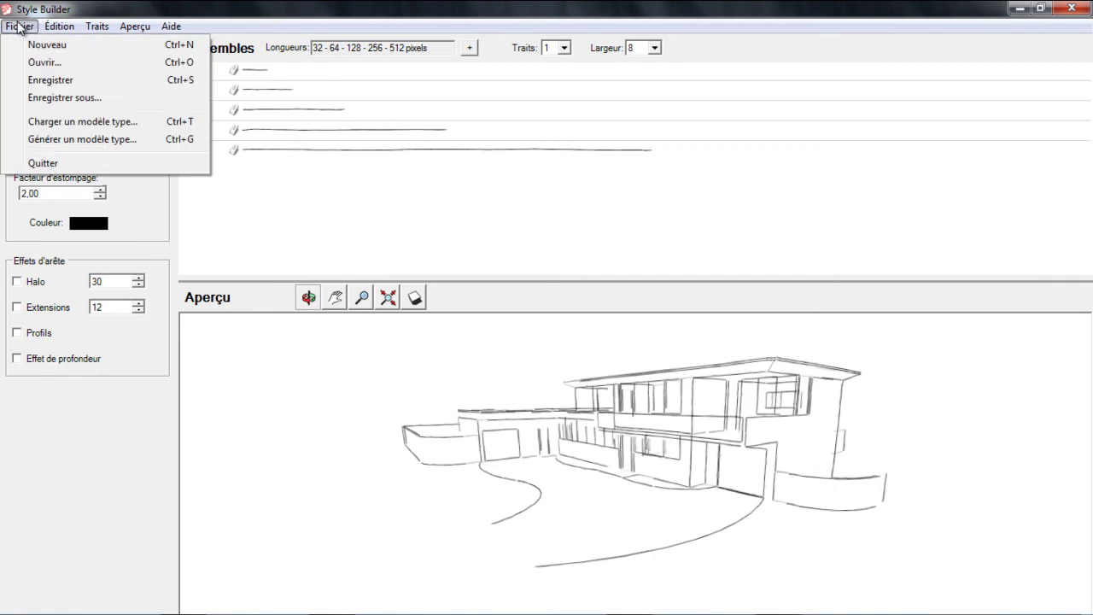
{"action": "left_click", "coordinate": [65, 98]}
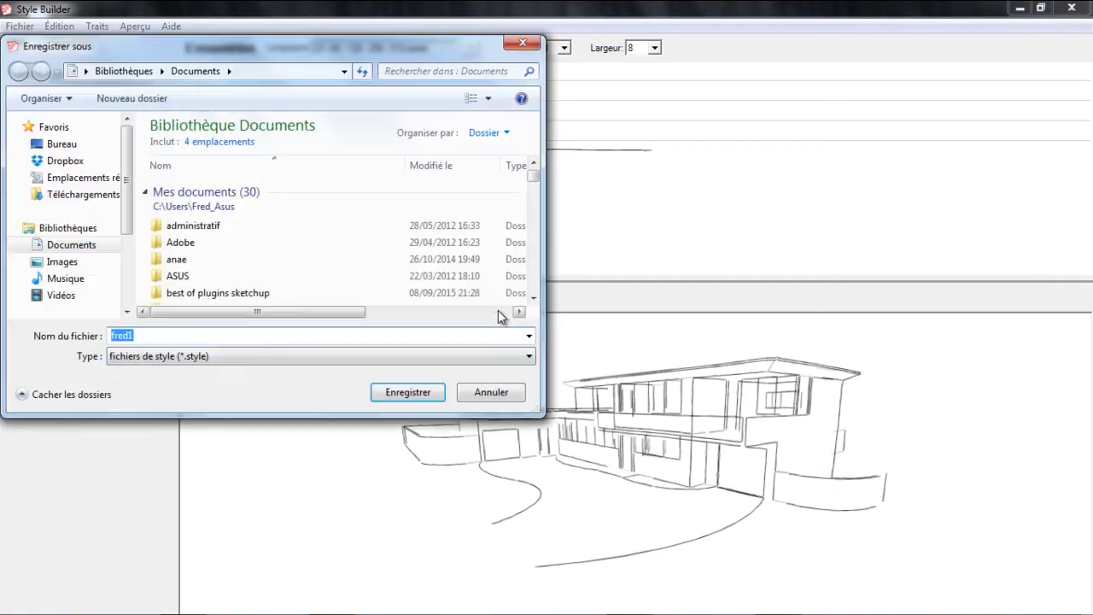
{"action": "left_click", "coordinate": [58, 144]}
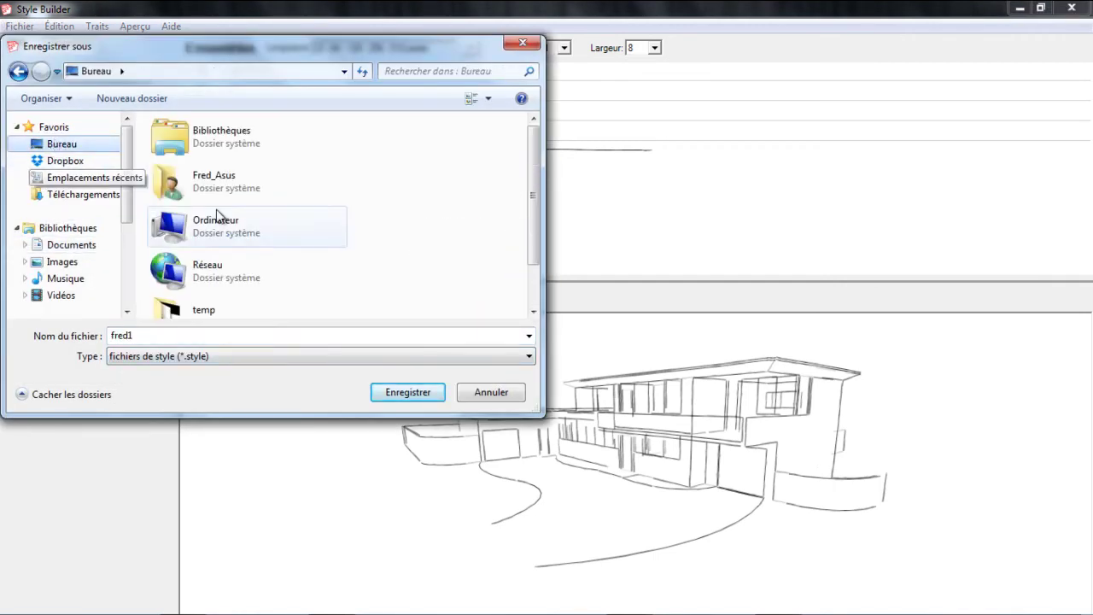
{"action": "scroll", "coordinate": [519, 196], "scroll_direction": "down", "scroll_amount": 2}
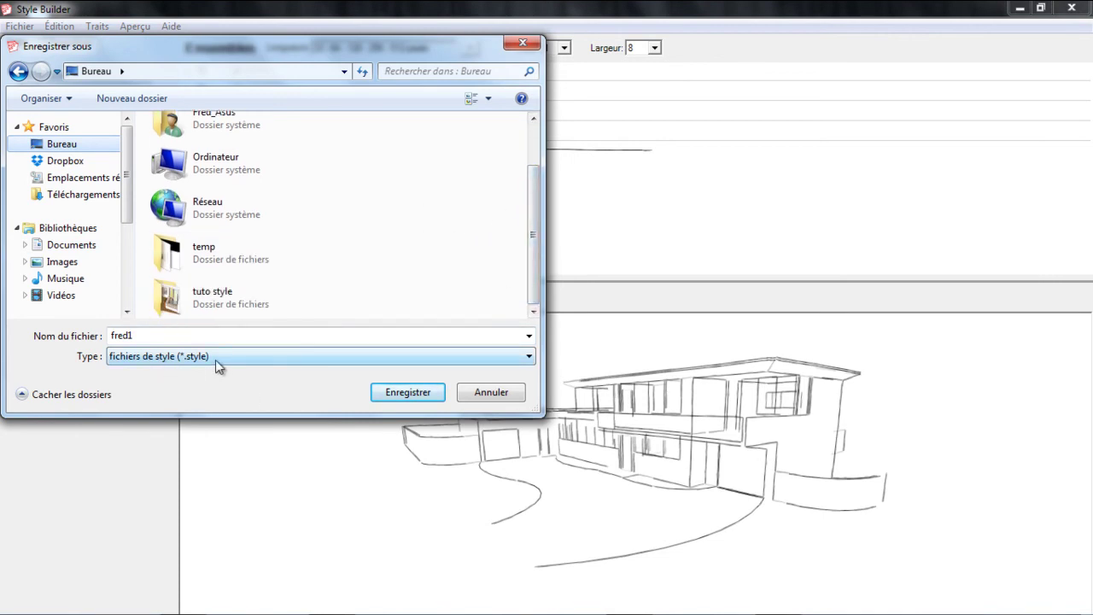
{"action": "double_click", "coordinate": [167, 306]}
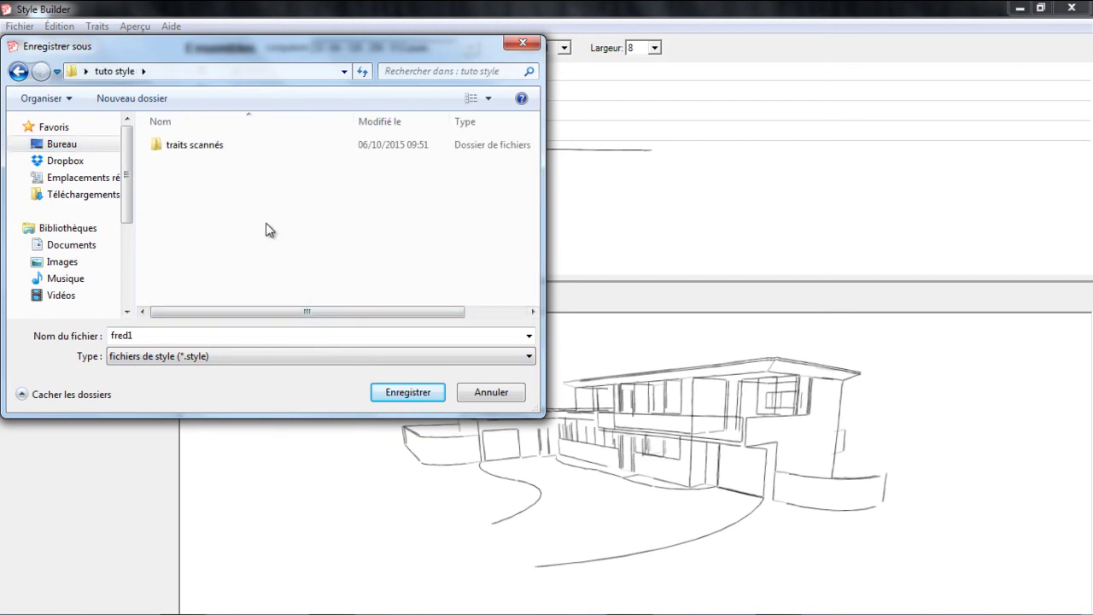
Create a new folder named 'mes styles' inside tuto style.
{"action": "right_click", "coordinate": [207, 193]}
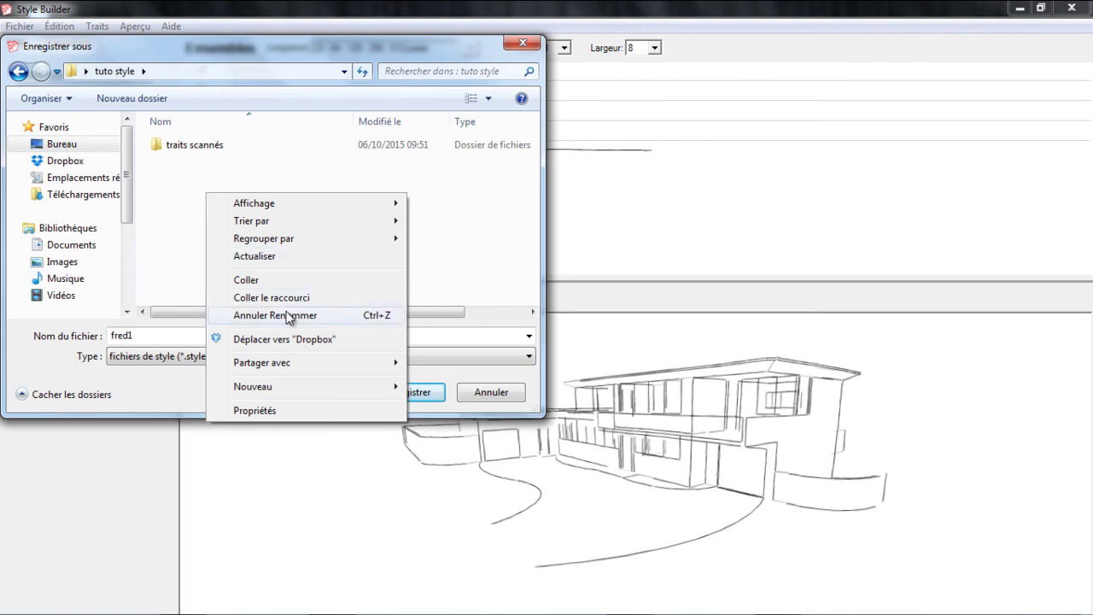
{"action": "mouse_move", "coordinate": [253, 386]}
{"action": "left_click", "coordinate": [434, 154]}
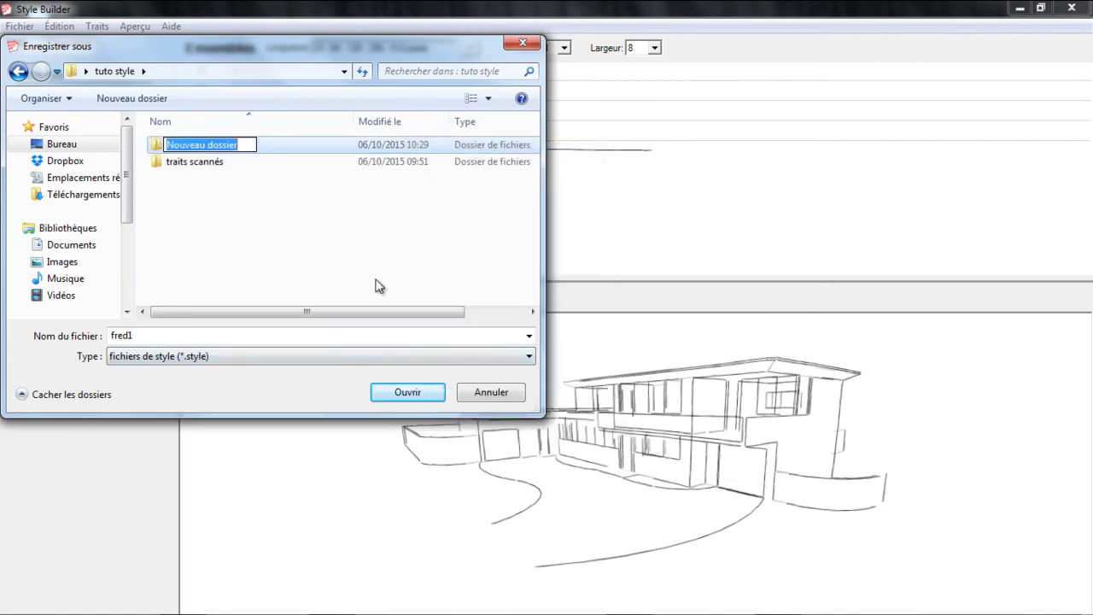
{"action": "type", "text": "mes "}
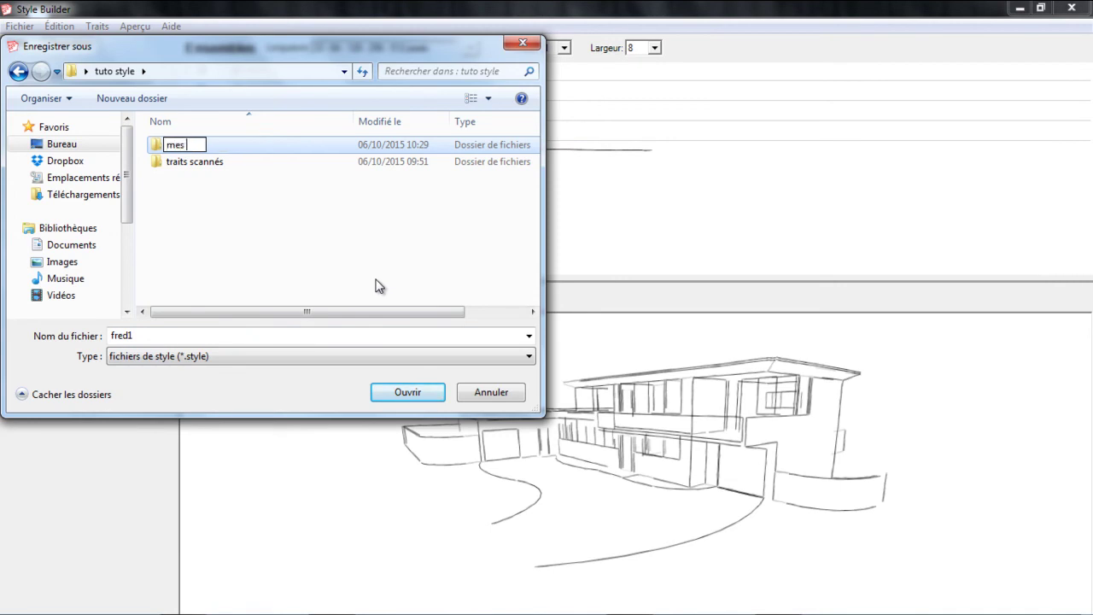
{"action": "type", "text": "style"}
{"action": "left_click", "coordinate": [228, 205]}
{"action": "left_click", "coordinate": [162, 147]}
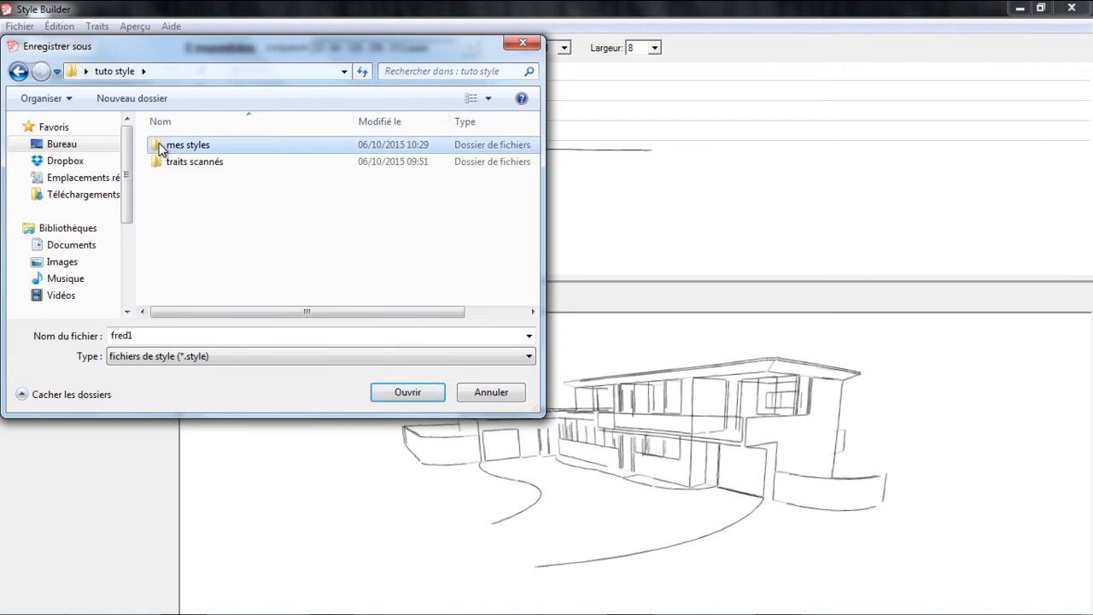
Save fred1 into the mes styles folder and close Style Builder.
{"action": "double_click", "coordinate": [163, 147]}
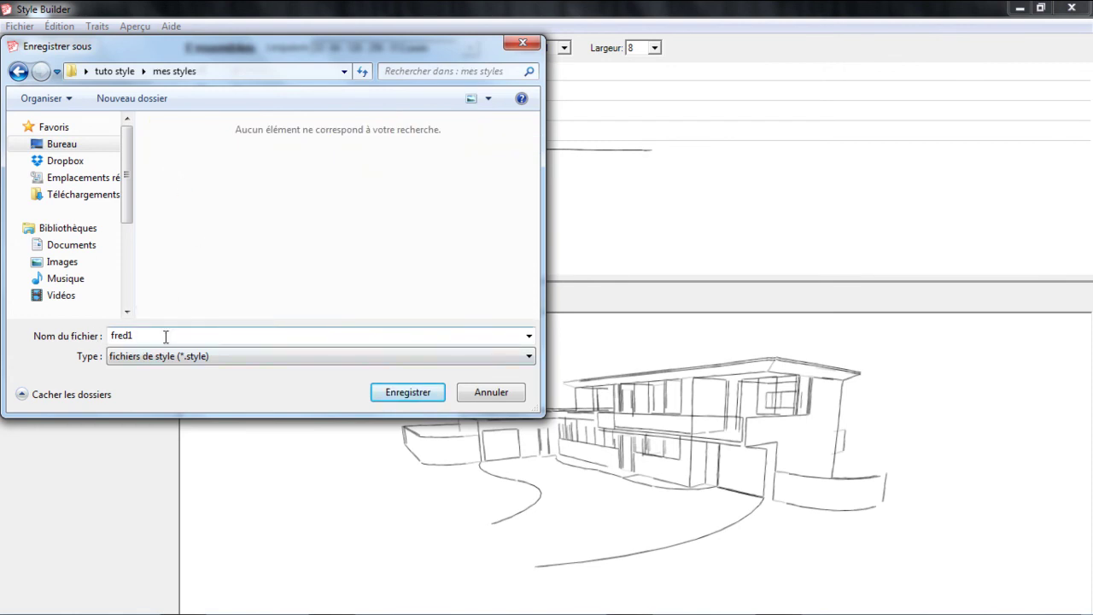
{"action": "left_click", "coordinate": [389, 393]}
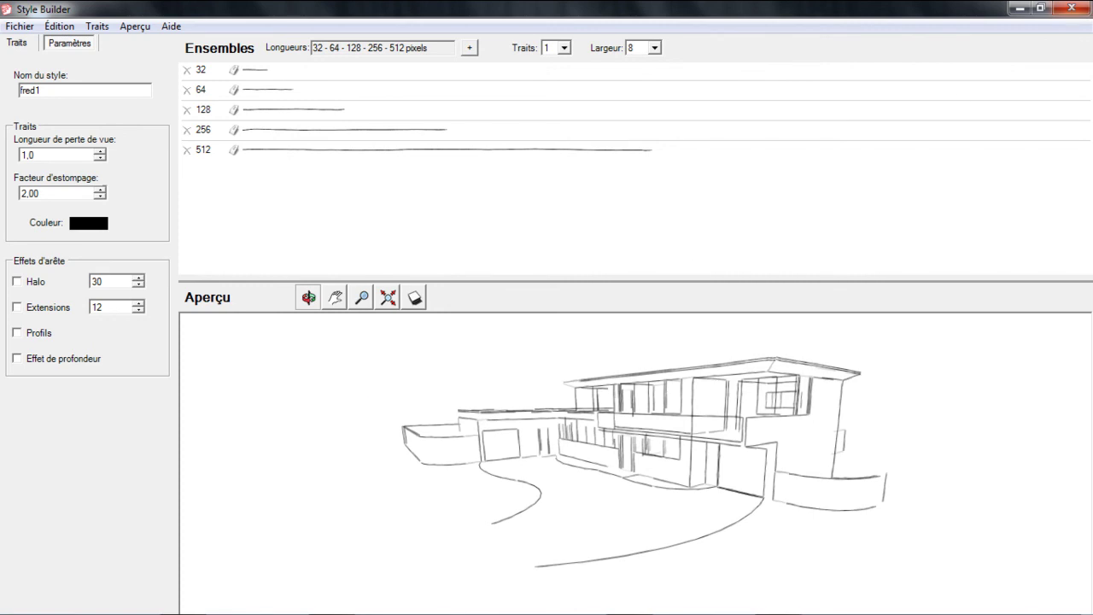
{"action": "left_click", "coordinate": [1076, 9]}
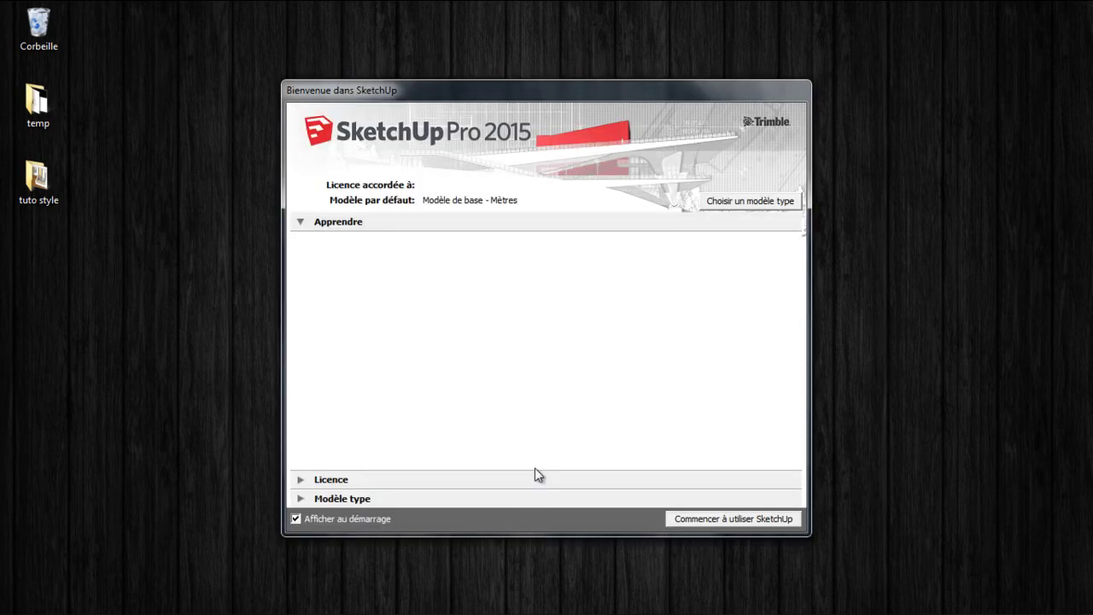
Dismiss the welcome screen with 'Commencer à utiliser SketchUp' to start a new model.
{"action": "left_click", "coordinate": [728, 518]}
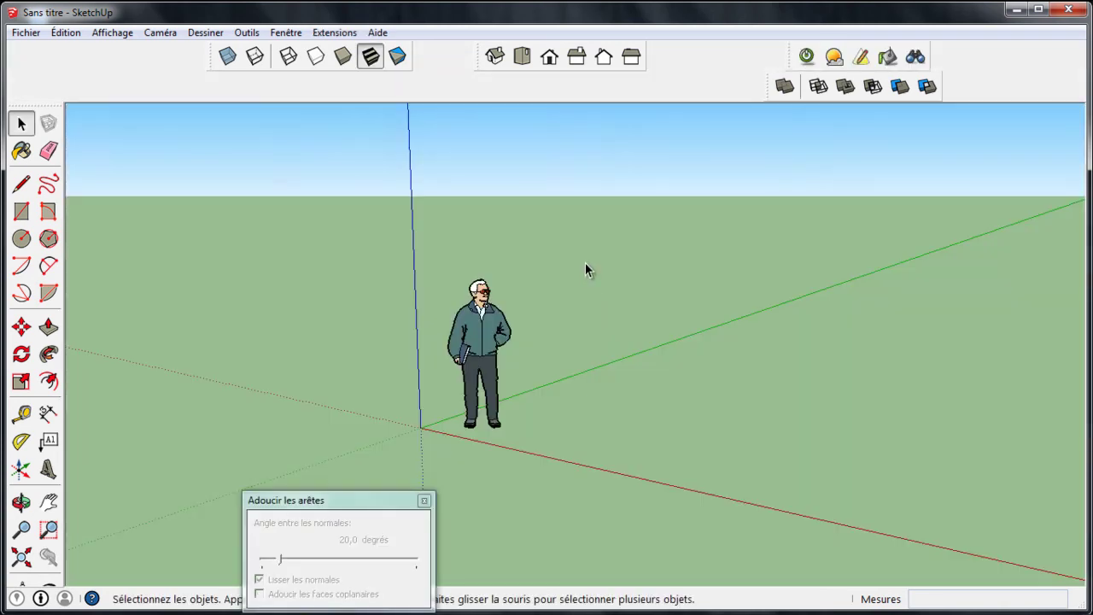
Close the Adoucir les arêtes panel and the detached Ombres toolbar.
{"action": "left_click", "coordinate": [424, 502]}
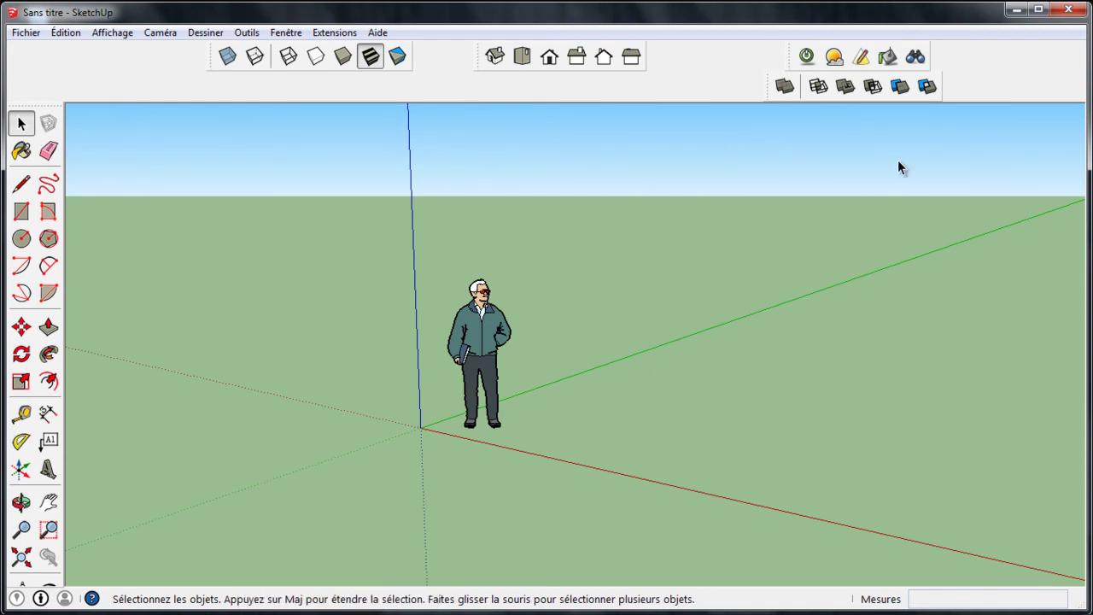
{"action": "left_click_drag", "start_coordinate": [771, 92], "coordinate": [662, 149]}
{"action": "left_click", "coordinate": [817, 151]}
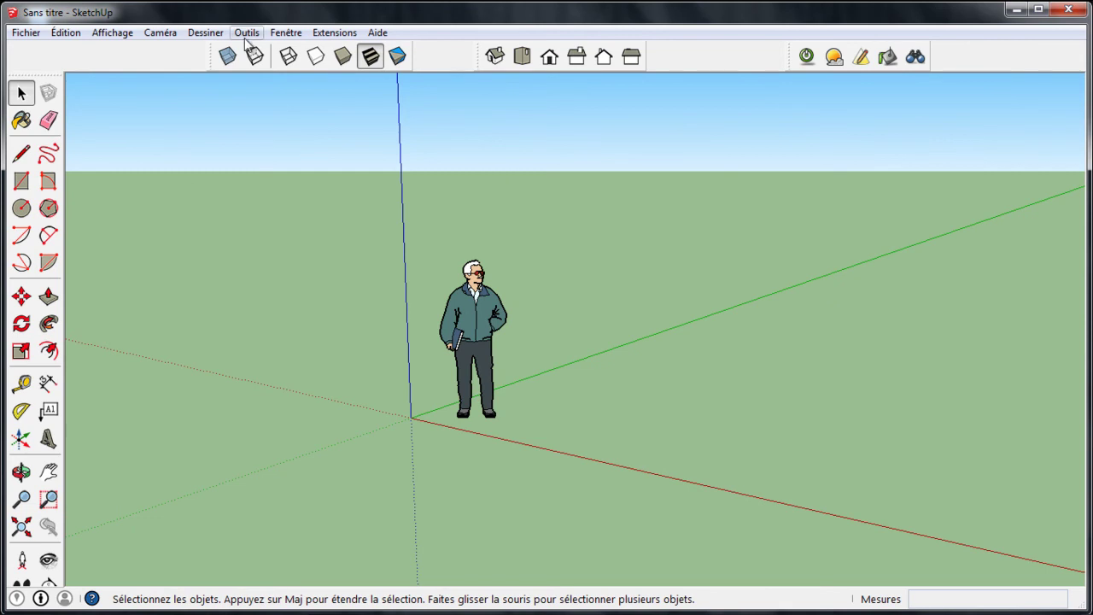
Show the Fenêtre > Styles panel with the Arêtes de croquis collection loaded.
{"action": "left_click", "coordinate": [289, 34]}
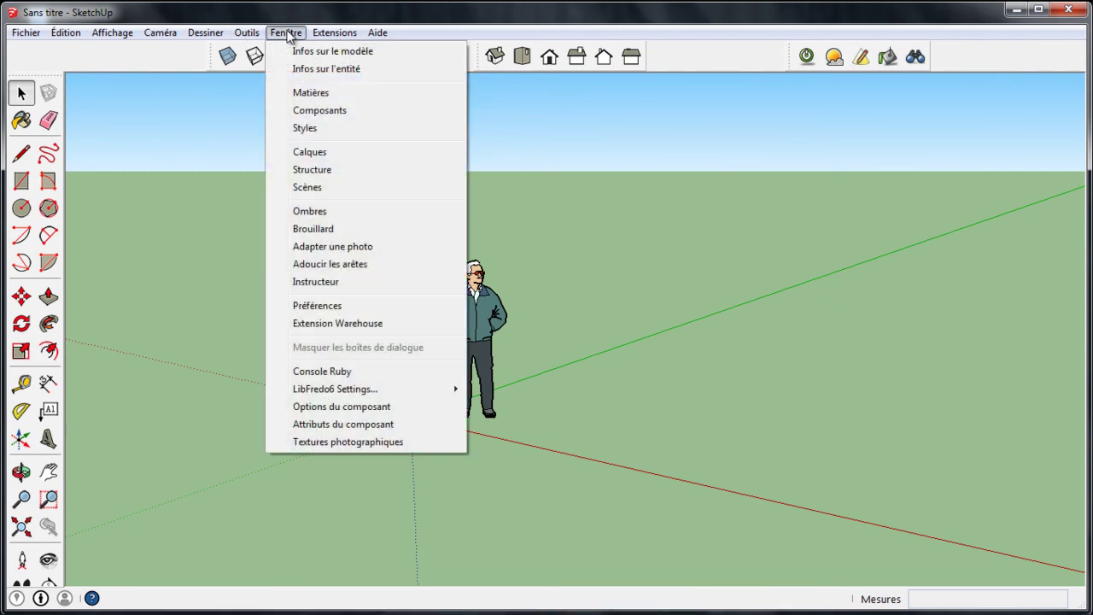
{"action": "left_click", "coordinate": [317, 126]}
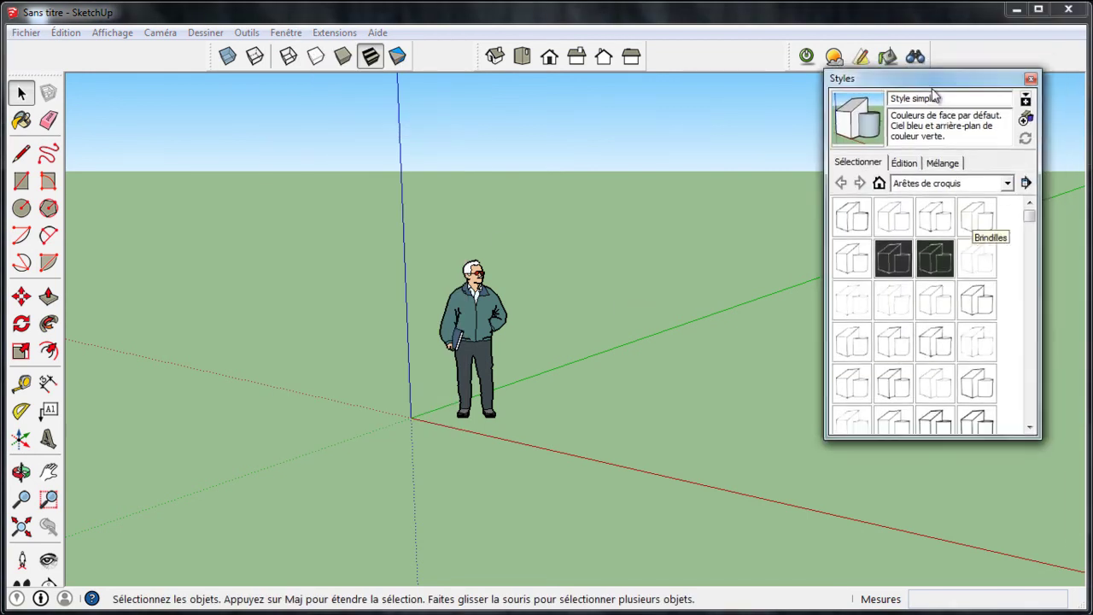
{"action": "left_click_drag", "start_coordinate": [933, 94], "coordinate": [815, 132]}
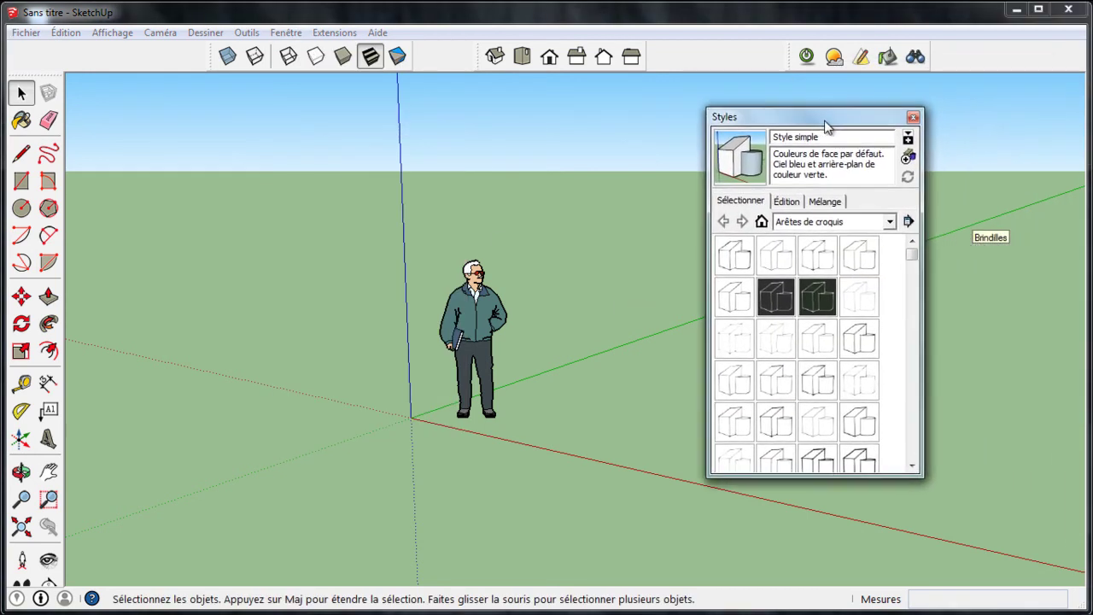
{"action": "left_click", "coordinate": [890, 223]}
{"action": "left_click", "coordinate": [859, 237]}
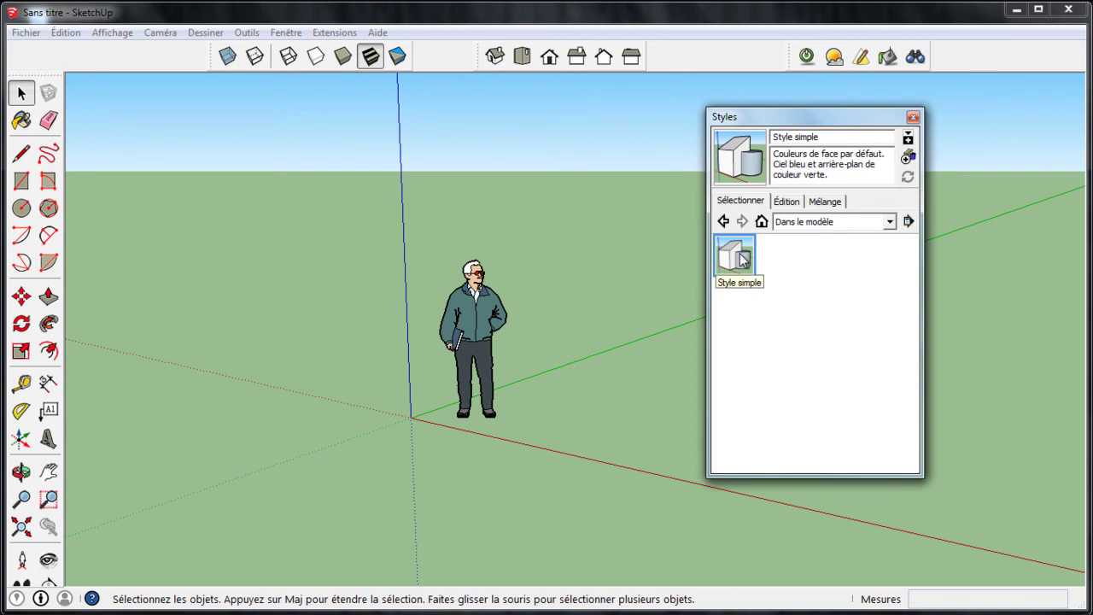
{"action": "left_click", "coordinate": [890, 221]}
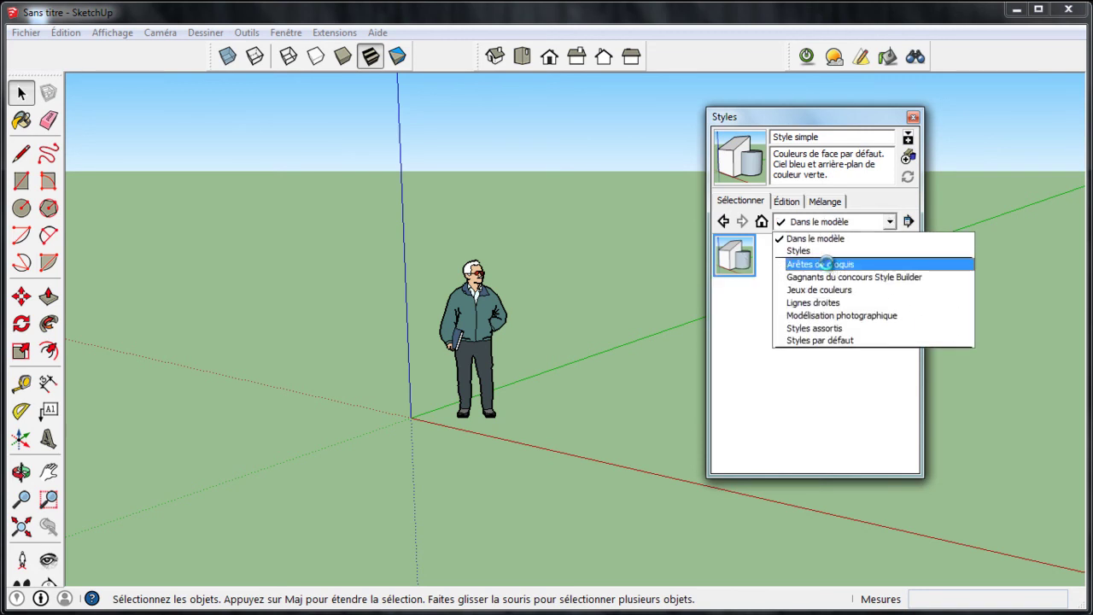
{"action": "left_click", "coordinate": [824, 265]}
Draw a rectangle on the ground and push-pull it up into a tall box.
{"action": "left_click", "coordinate": [21, 181]}
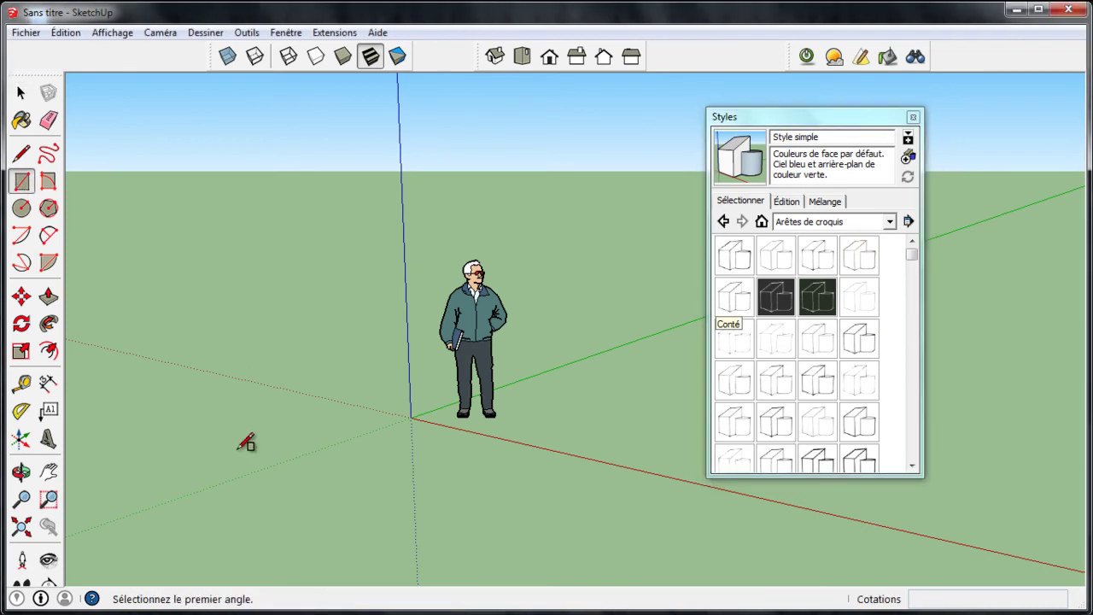
{"action": "left_click", "coordinate": [226, 452]}
{"action": "left_click", "coordinate": [456, 477]}
{"action": "left_click", "coordinate": [48, 297]}
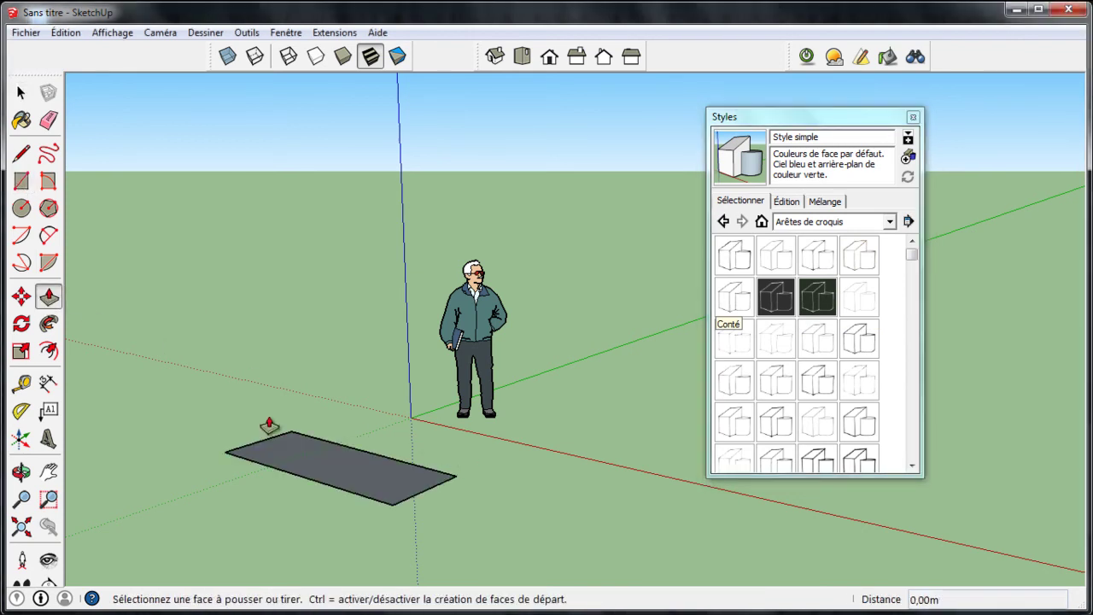
{"action": "left_click", "coordinate": [310, 458]}
{"action": "left_click", "coordinate": [330, 226]}
Push the box's lower side face out 1,40m to form a lower block.
{"action": "middle_click_drag", "start_coordinate": [530, 415], "coordinate": [459, 390]}
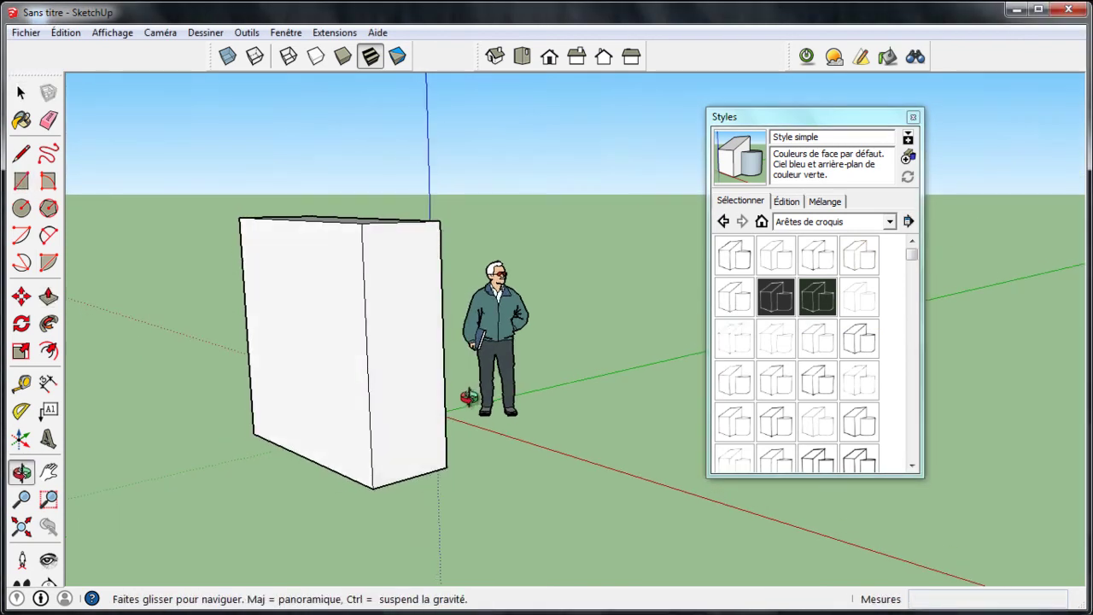
{"action": "middle_click_drag", "start_coordinate": [374, 327], "coordinate": [349, 257]}
{"action": "left_click", "coordinate": [346, 265]}
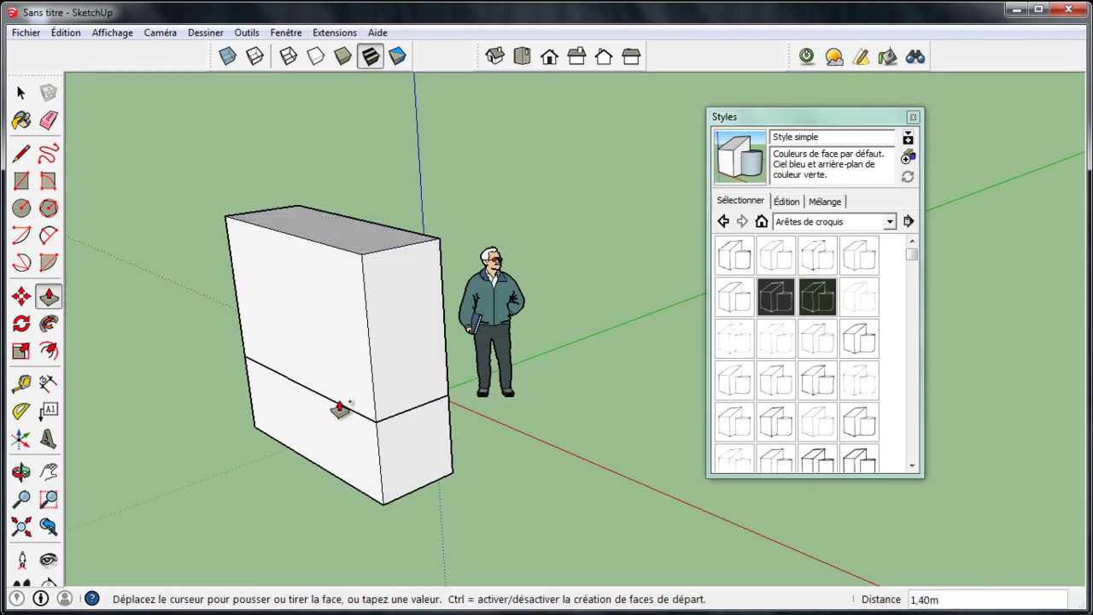
{"action": "left_click", "coordinate": [337, 445]}
{"action": "left_click", "coordinate": [337, 444]}
Pull the lower block's left end outward and raise it into a U shape.
{"action": "left_click", "coordinate": [190, 500]}
{"action": "middle_click_drag", "start_coordinate": [190, 500], "coordinate": [346, 366]}
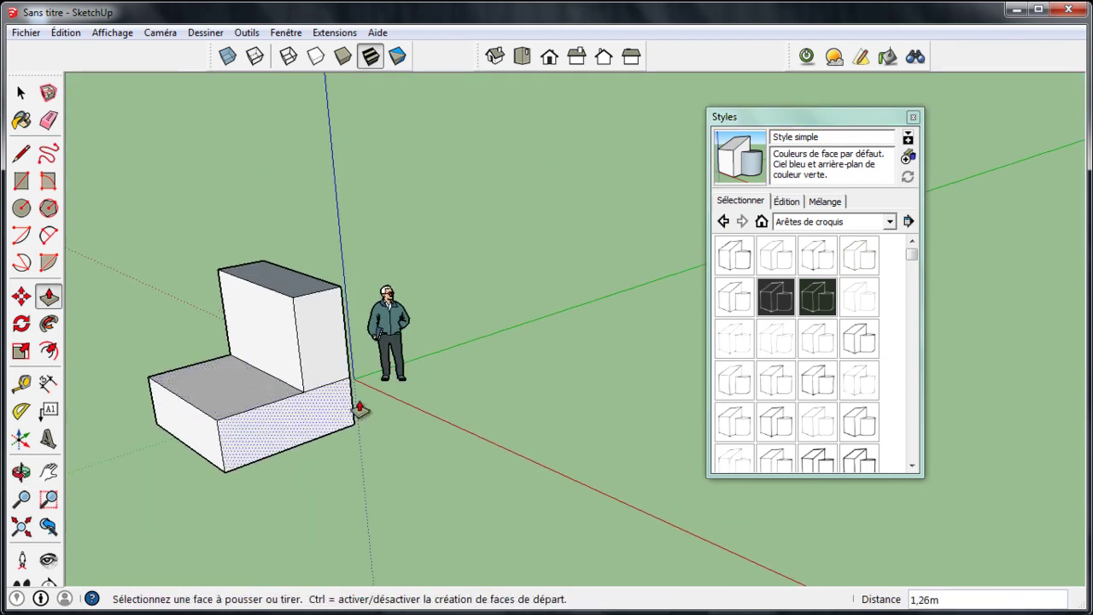
{"action": "scroll", "coordinate": [346, 366], "scroll_direction": "up", "scroll_amount": 2}
{"action": "scroll", "coordinate": [159, 456], "scroll_direction": "up", "scroll_amount": 1}
{"action": "left_click", "coordinate": [159, 456]}
{"action": "left_click", "coordinate": [128, 452]}
{"action": "scroll", "coordinate": [431, 420], "scroll_direction": "down", "scroll_amount": 2}
{"action": "left_click", "coordinate": [245, 390]}
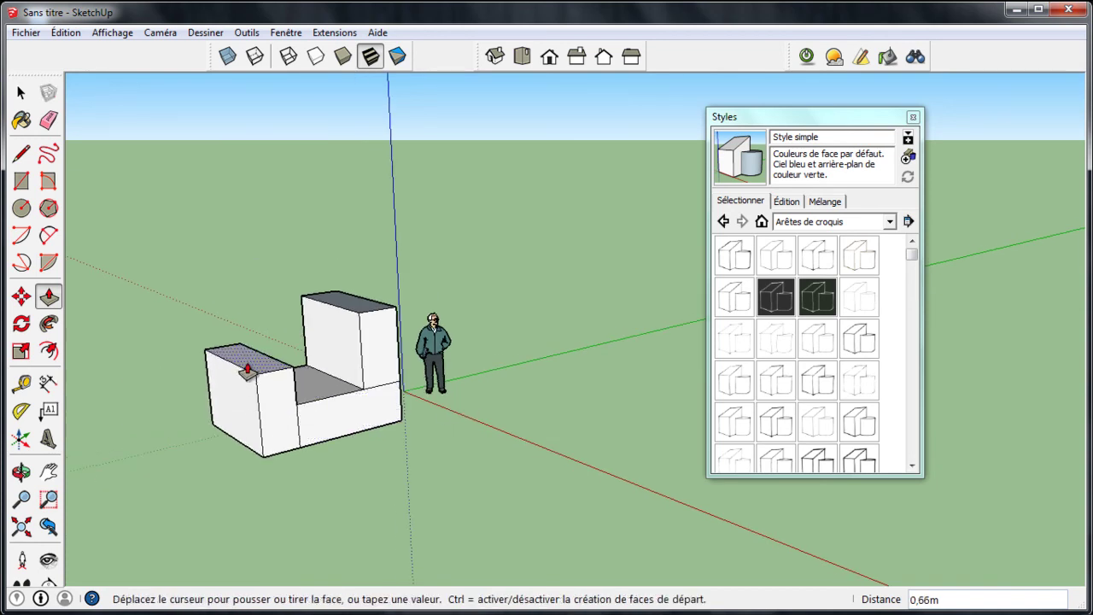
{"action": "left_click", "coordinate": [243, 350]}
{"action": "left_click", "coordinate": [243, 350]}
Pull the side into a 1,04m overhanging slab, then return to the Select tool.
{"action": "left_click", "coordinate": [243, 342]}
{"action": "left_click", "coordinate": [231, 363]}
{"action": "left_click", "coordinate": [403, 369]}
{"action": "middle_click_drag", "start_coordinate": [293, 395], "coordinate": [334, 361]}
{"action": "scroll", "coordinate": [334, 361], "scroll_direction": "up", "scroll_amount": 1}
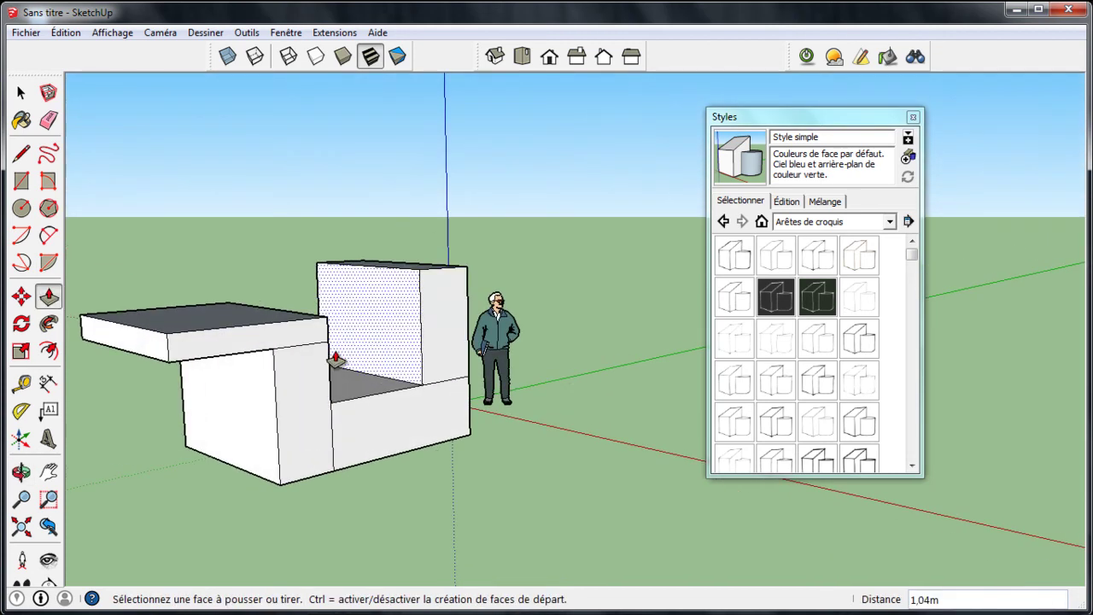
{"action": "middle_click_drag", "start_coordinate": [610, 357], "coordinate": [555, 359]}
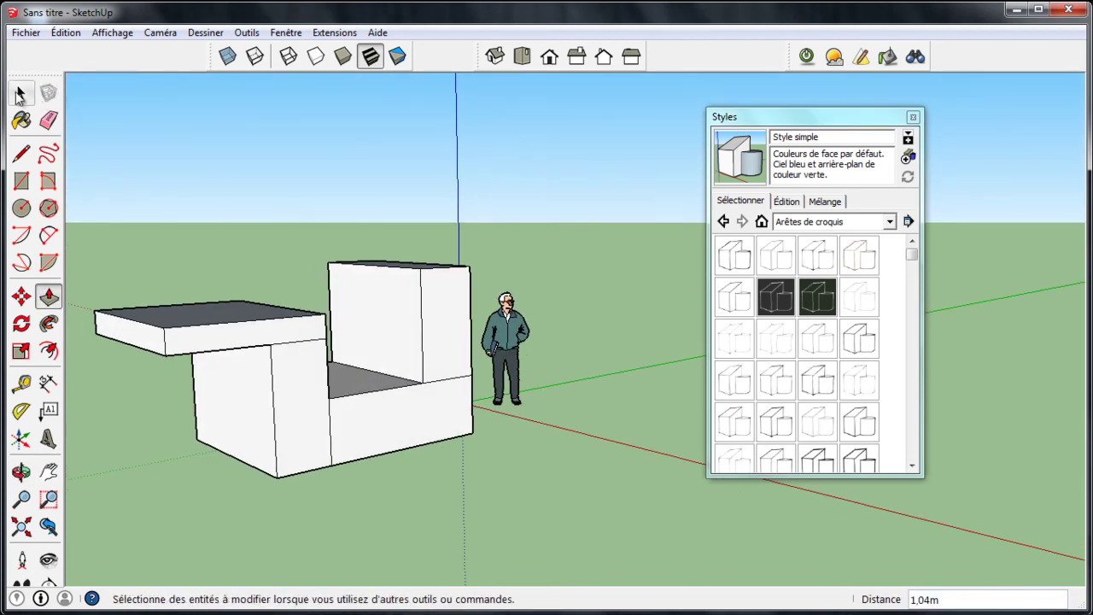
{"action": "left_click", "coordinate": [21, 92]}
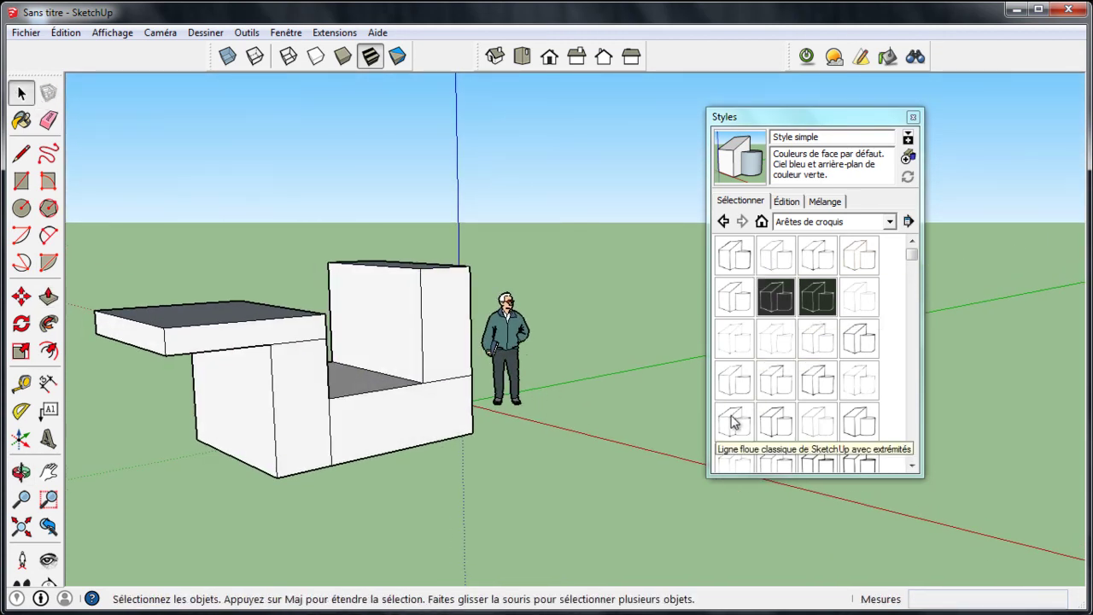
Try the Stylo noir style from Arêtes de croquis on the block model.
{"action": "left_click_drag", "start_coordinate": [912, 254], "coordinate": [910, 362]}
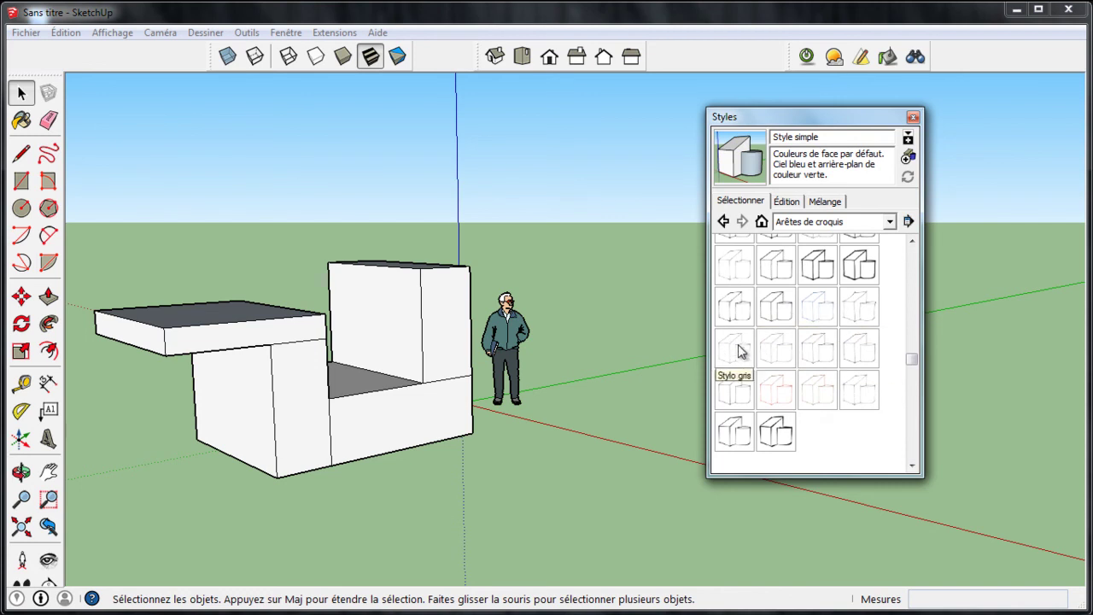
{"action": "left_click", "coordinate": [823, 350]}
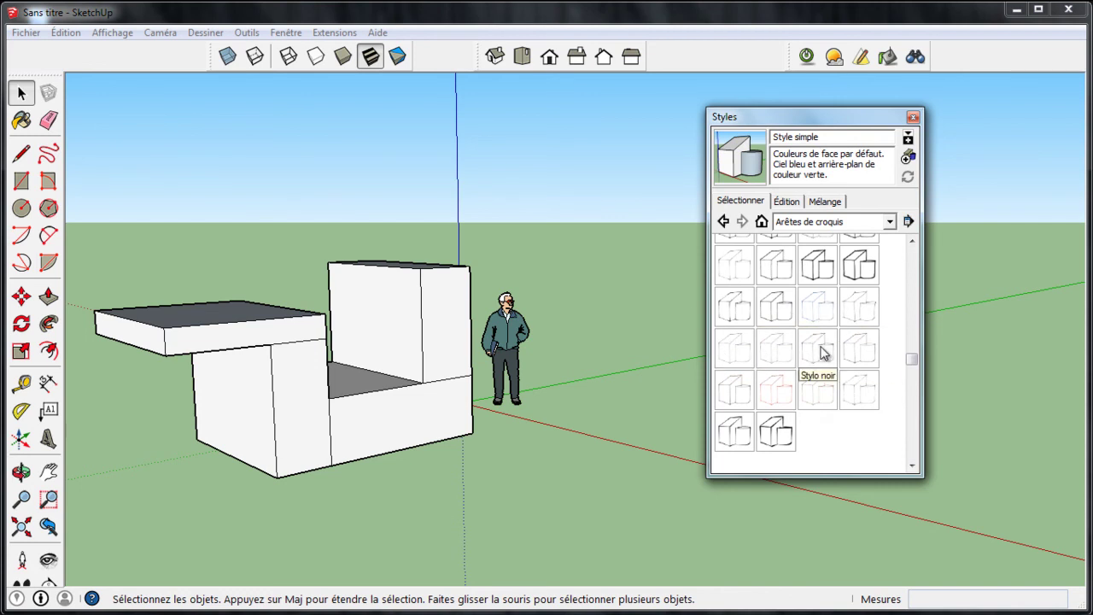
{"action": "middle_click_drag", "start_coordinate": [576, 400], "coordinate": [603, 430]}
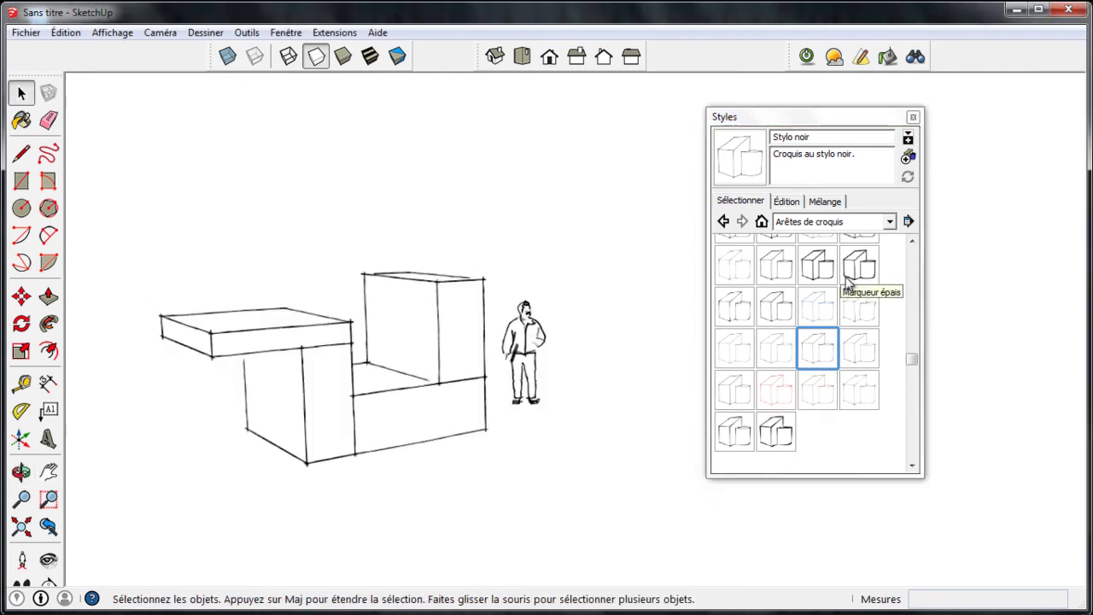
Reapply Style simple from the 'Dans le modèle' style list.
{"action": "left_click_drag", "start_coordinate": [911, 361], "coordinate": [903, 322]}
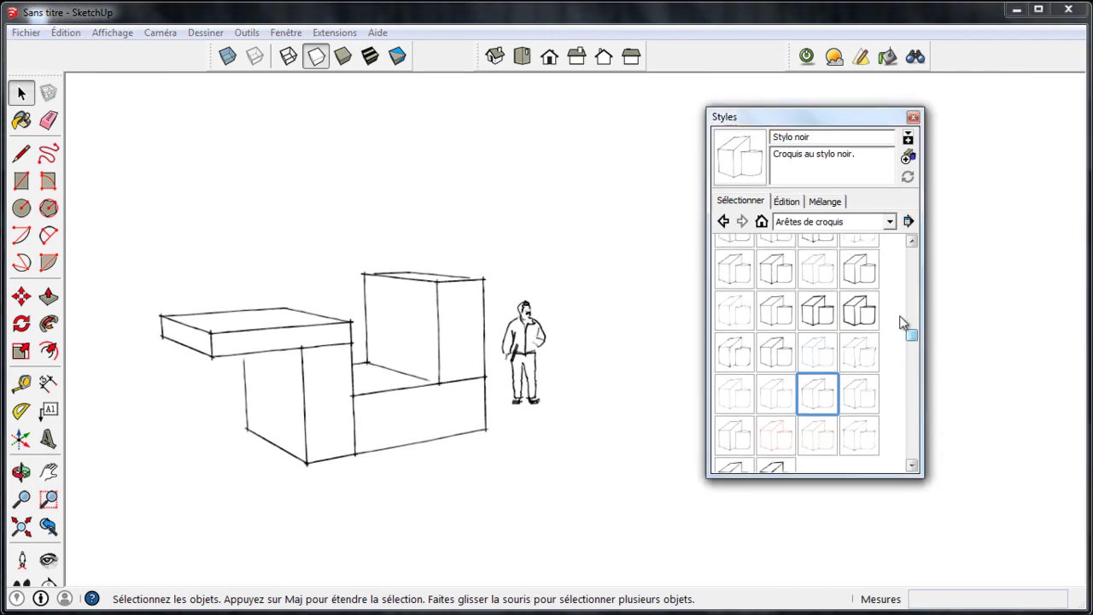
{"action": "left_click", "coordinate": [762, 221]}
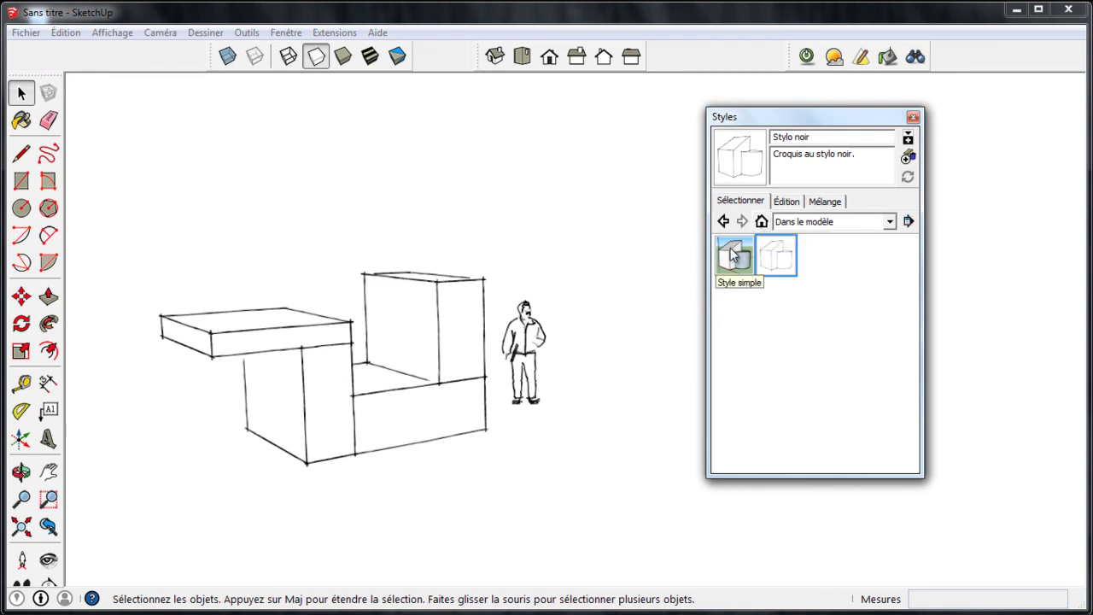
{"action": "left_click", "coordinate": [733, 255]}
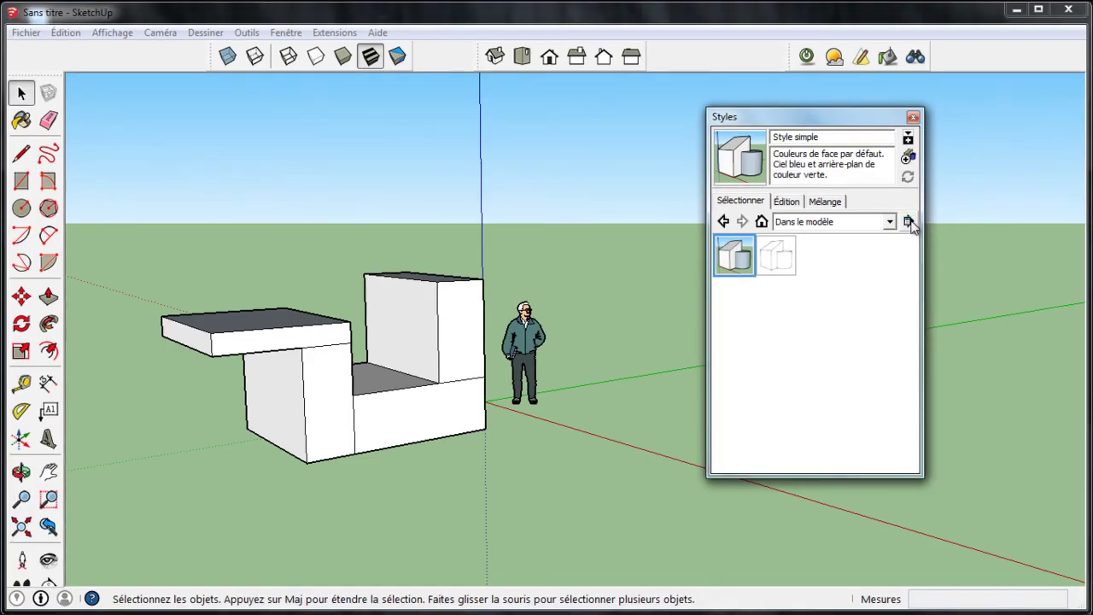
Open tuto style > mes styles as a collection via 'Ouvrir ou créer une collection'.
{"action": "left_click", "coordinate": [913, 223]}
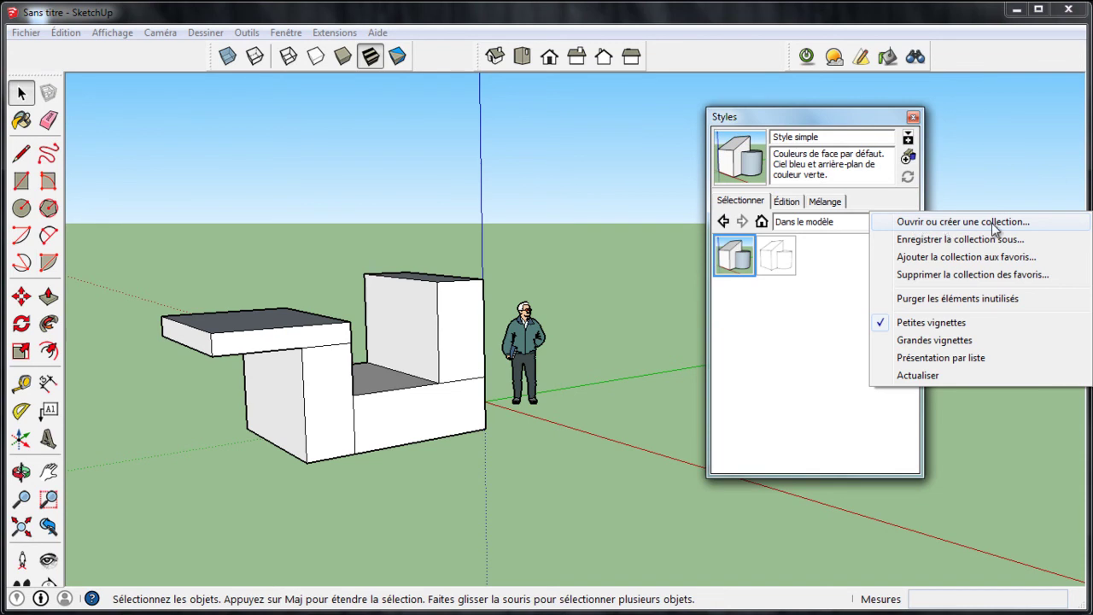
{"action": "left_click", "coordinate": [995, 224]}
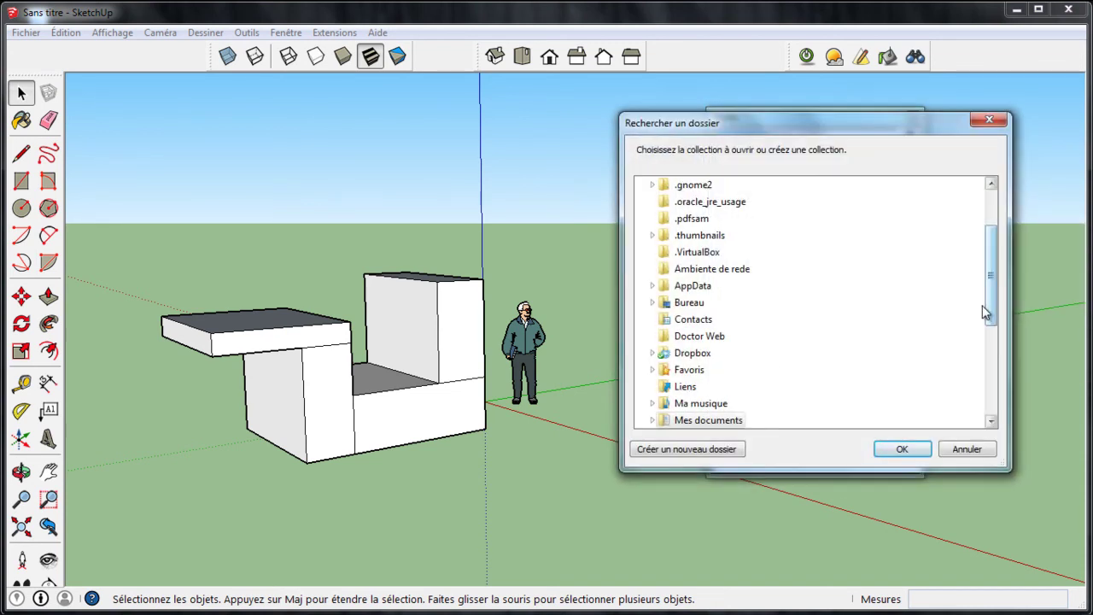
{"action": "left_click_drag", "start_coordinate": [991, 290], "coordinate": [994, 228]}
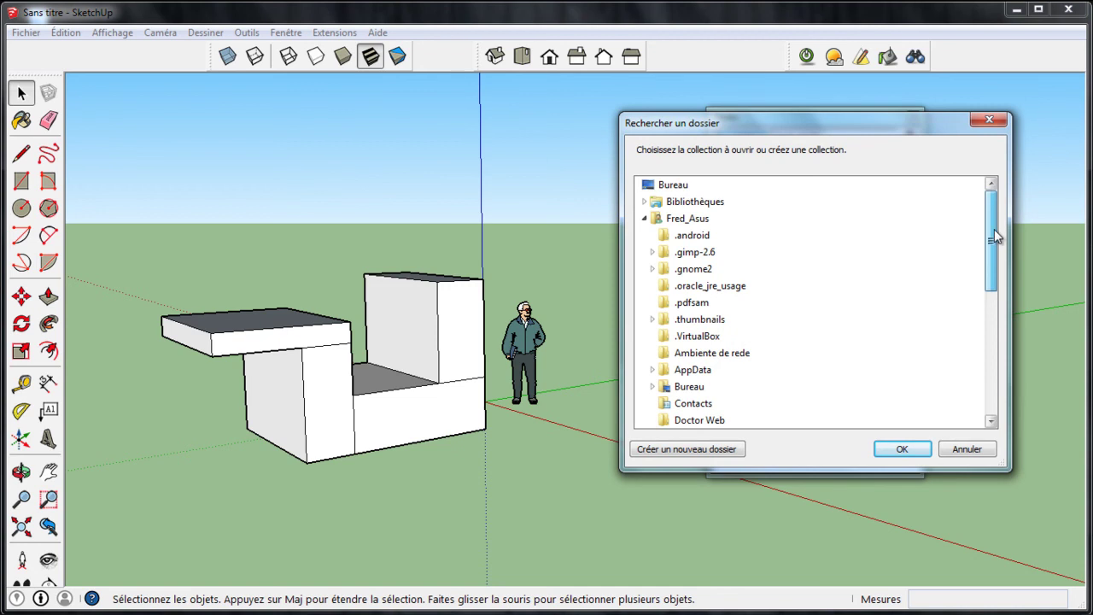
{"action": "left_click", "coordinate": [646, 221]}
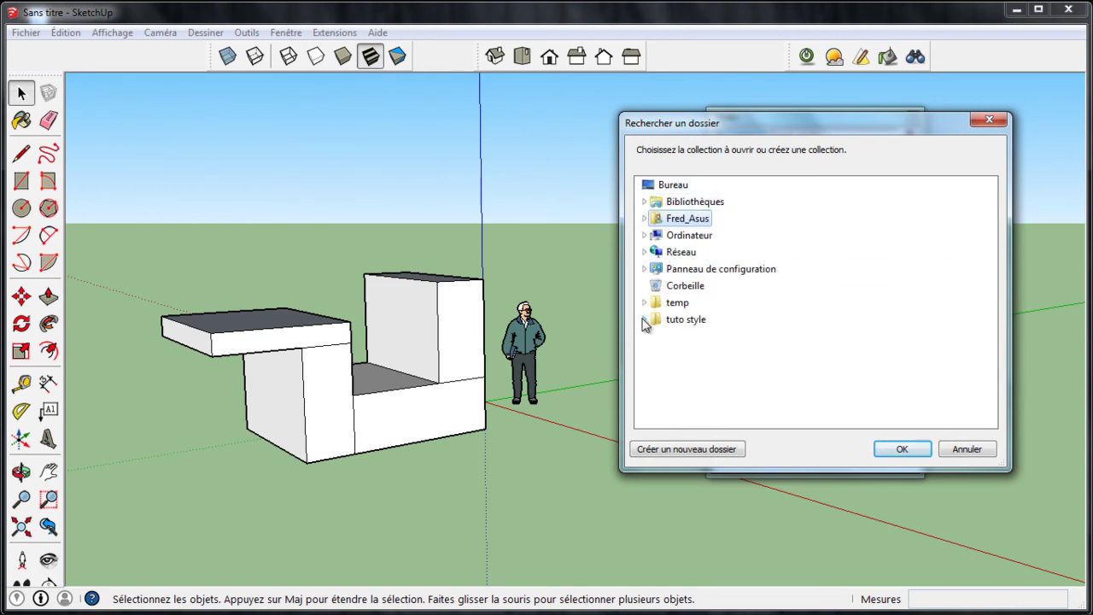
{"action": "left_click", "coordinate": [645, 320]}
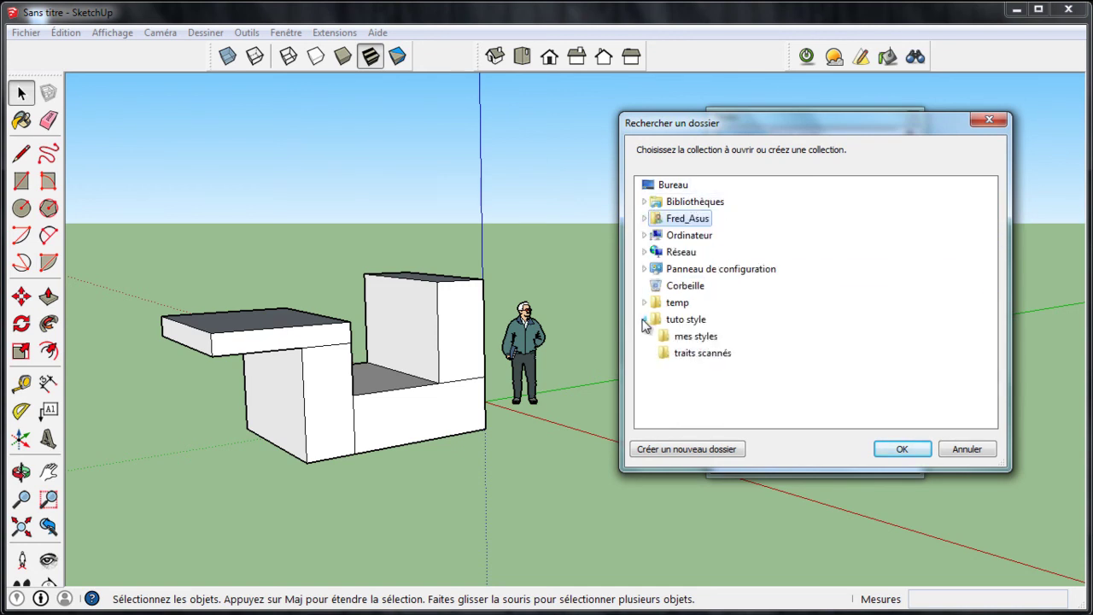
{"action": "left_click", "coordinate": [694, 337]}
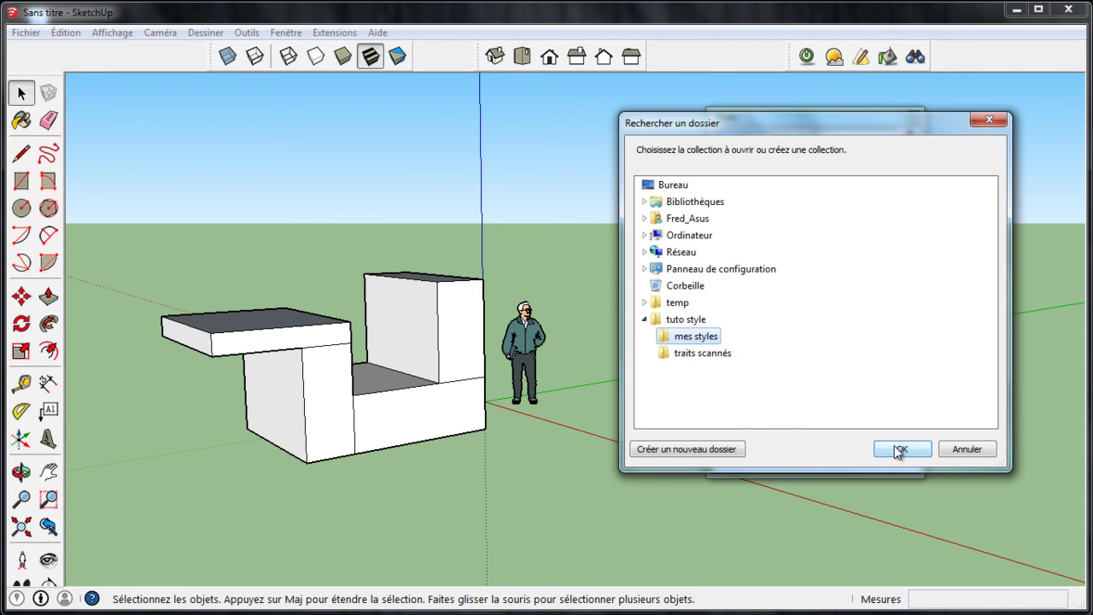
{"action": "left_click", "coordinate": [899, 449]}
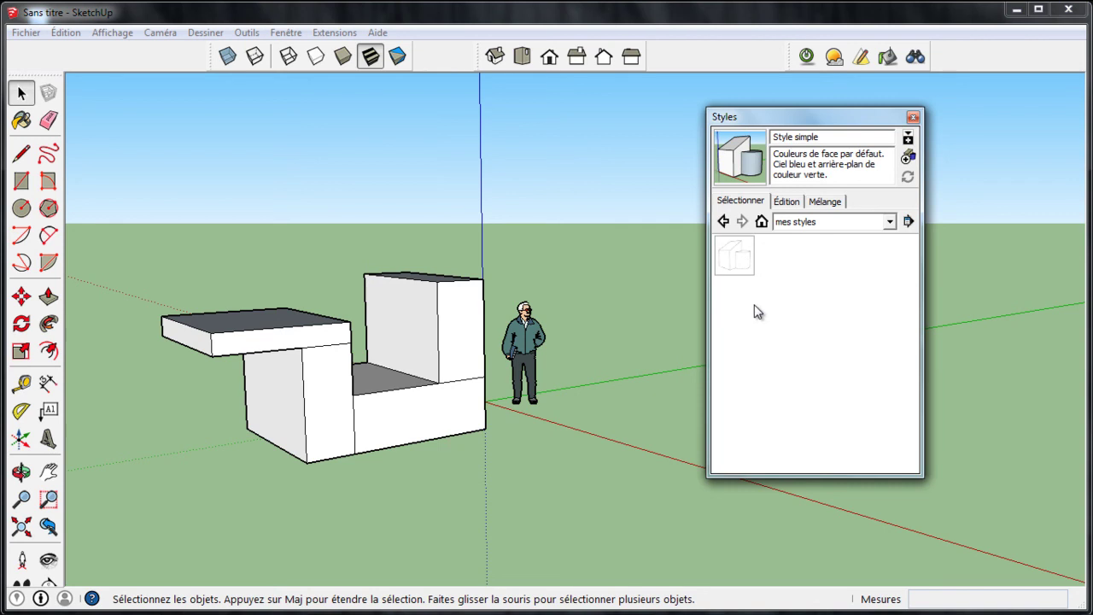
Apply the custom fred6 style from mes styles and zoom in on the sketchy edges.
{"action": "left_click", "coordinate": [739, 257]}
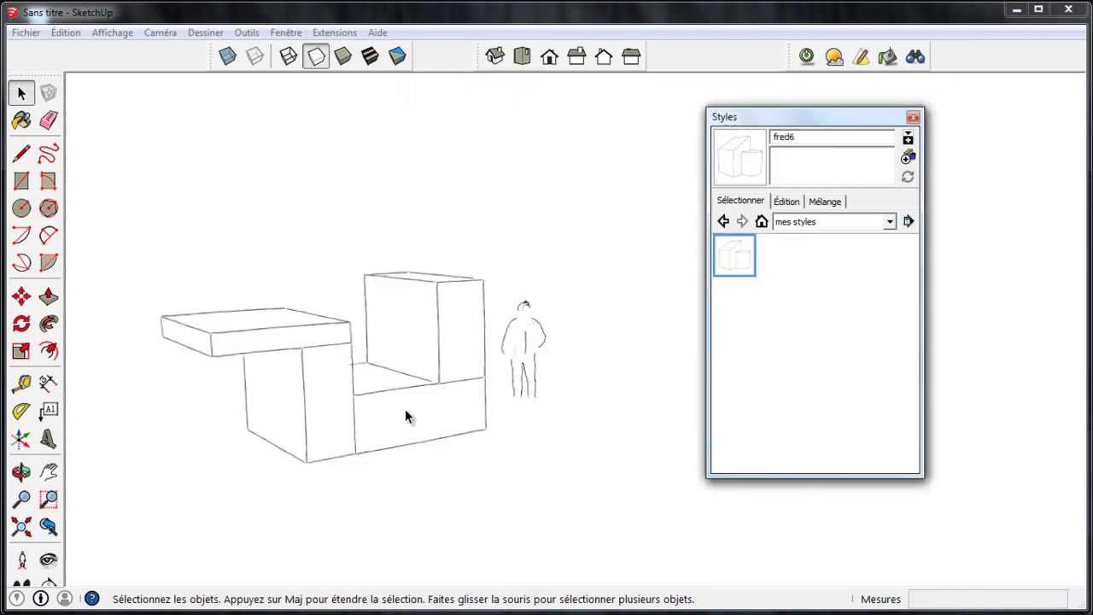
{"action": "middle_click", "coordinate": [256, 332]}
{"action": "scroll", "coordinate": [260, 332], "scroll_direction": "up", "scroll_amount": 2}
{"action": "scroll", "coordinate": [259, 332], "scroll_direction": "up", "scroll_amount": 2}
{"action": "scroll", "coordinate": [265, 340], "scroll_direction": "up", "scroll_amount": 2}
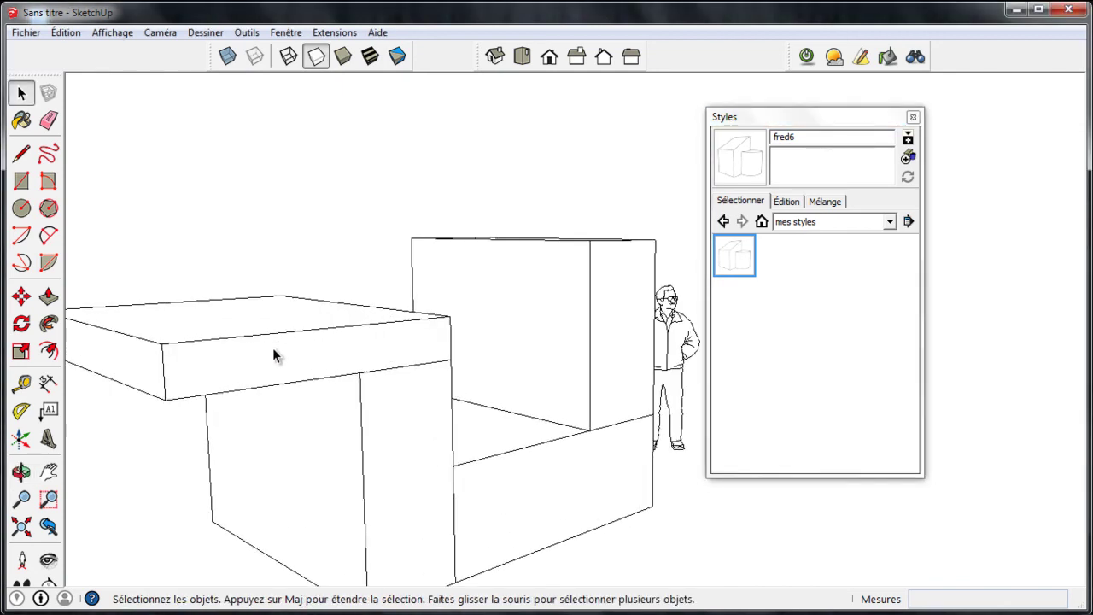
{"action": "scroll", "coordinate": [275, 356], "scroll_direction": "down", "scroll_amount": 2}
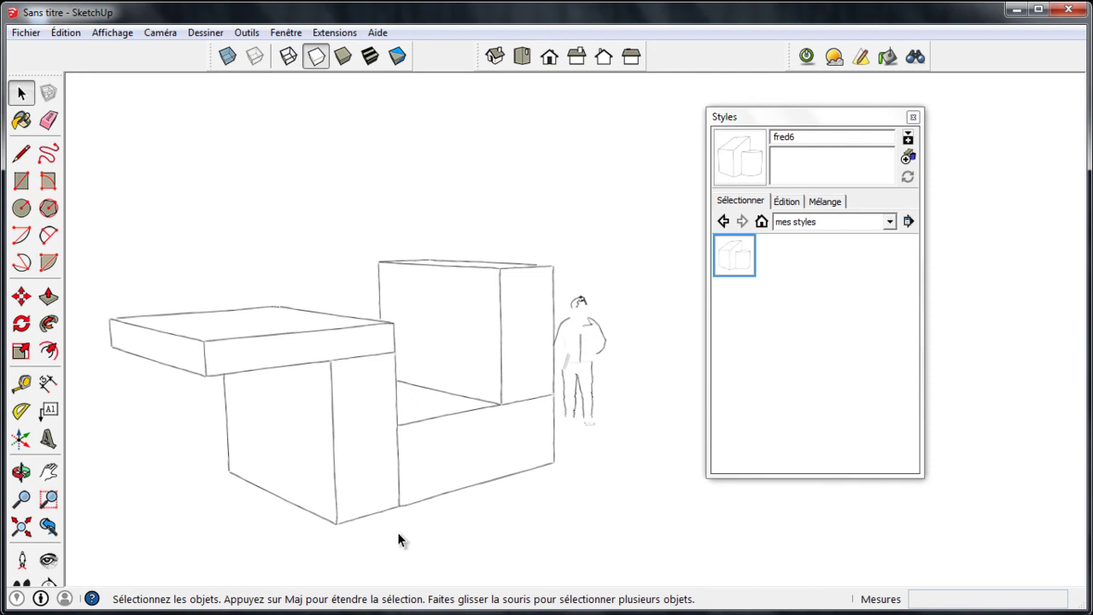
Switch to Arêtes de croquis and try Stylo noir, Point de croix, then Stylo gris.
{"action": "left_click", "coordinate": [890, 222]}
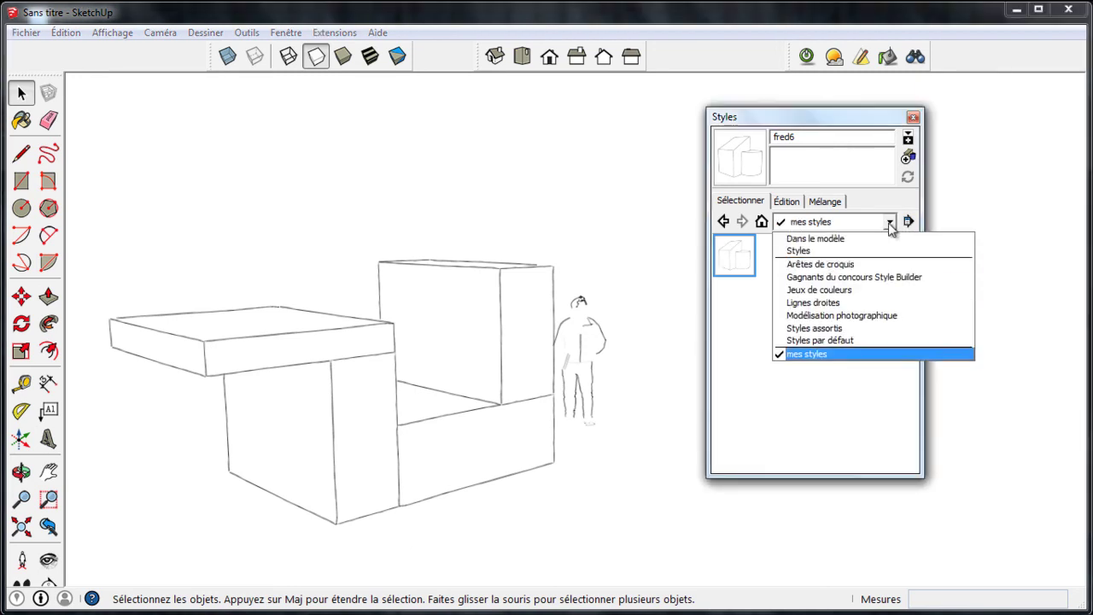
{"action": "left_click", "coordinate": [851, 265]}
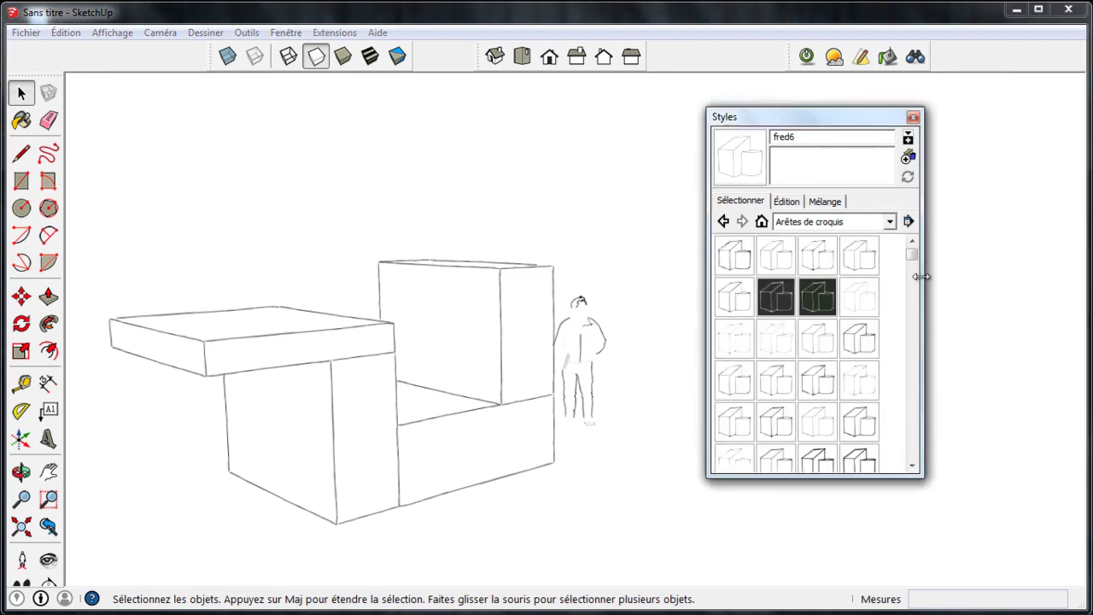
{"action": "left_click_drag", "start_coordinate": [914, 261], "coordinate": [912, 353]}
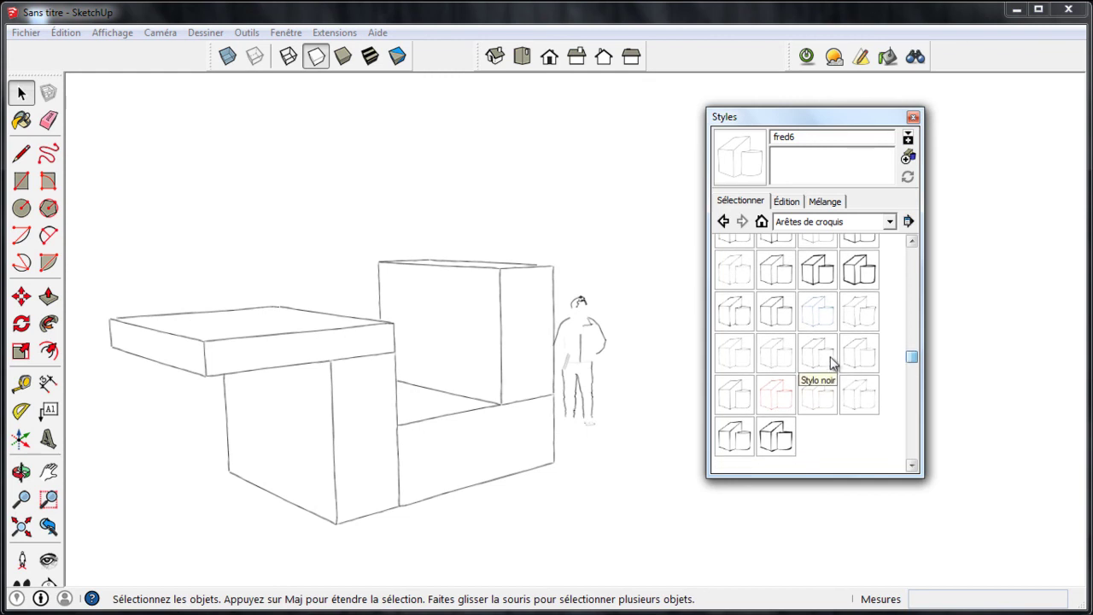
{"action": "left_click", "coordinate": [827, 359]}
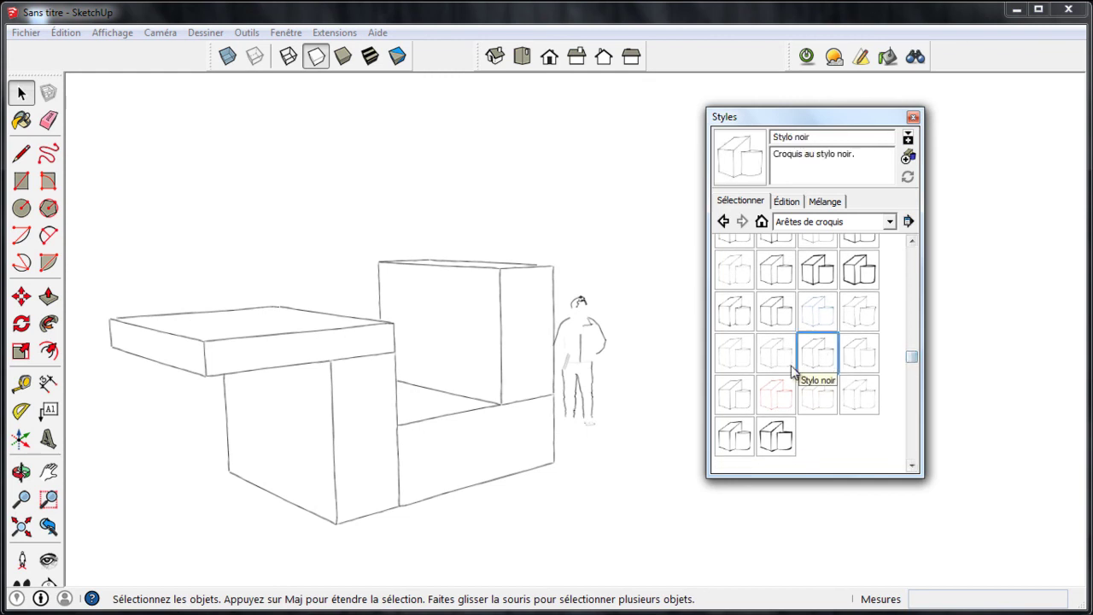
{"action": "left_click", "coordinate": [779, 320]}
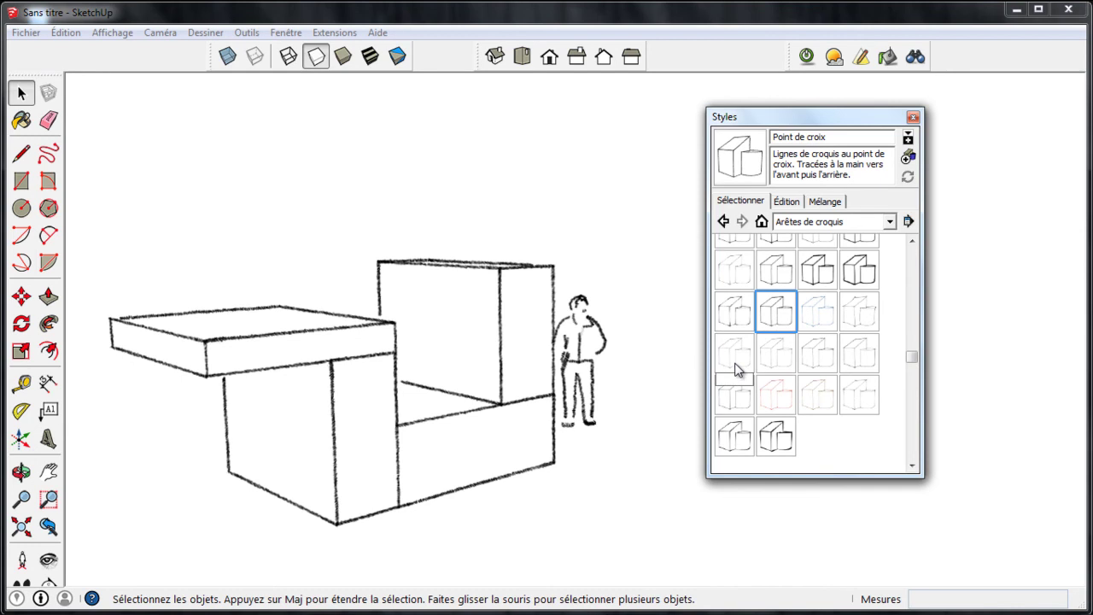
{"action": "left_click", "coordinate": [736, 367]}
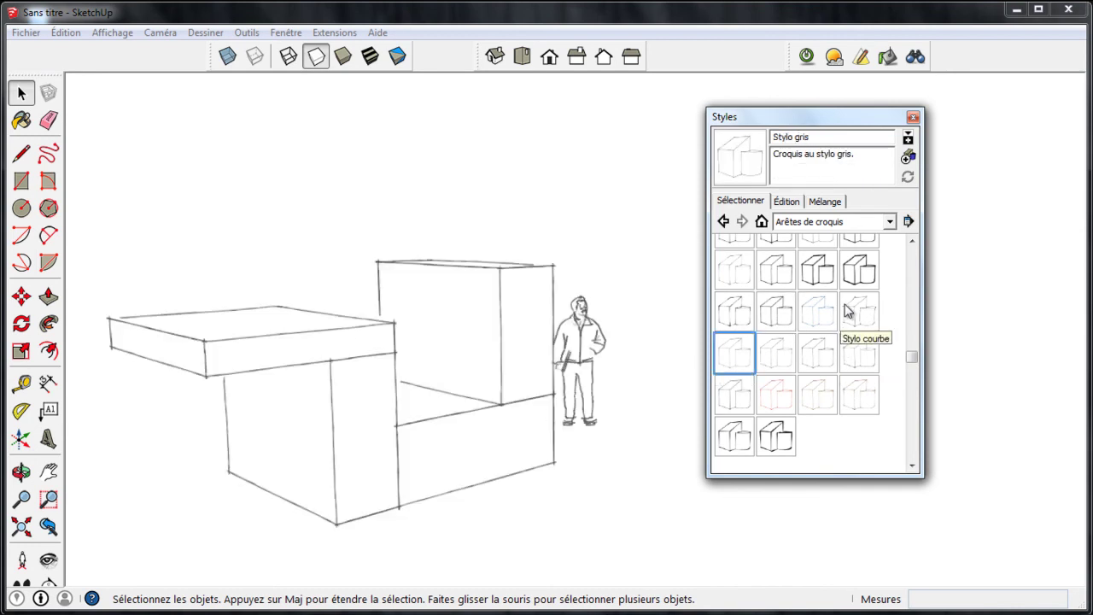